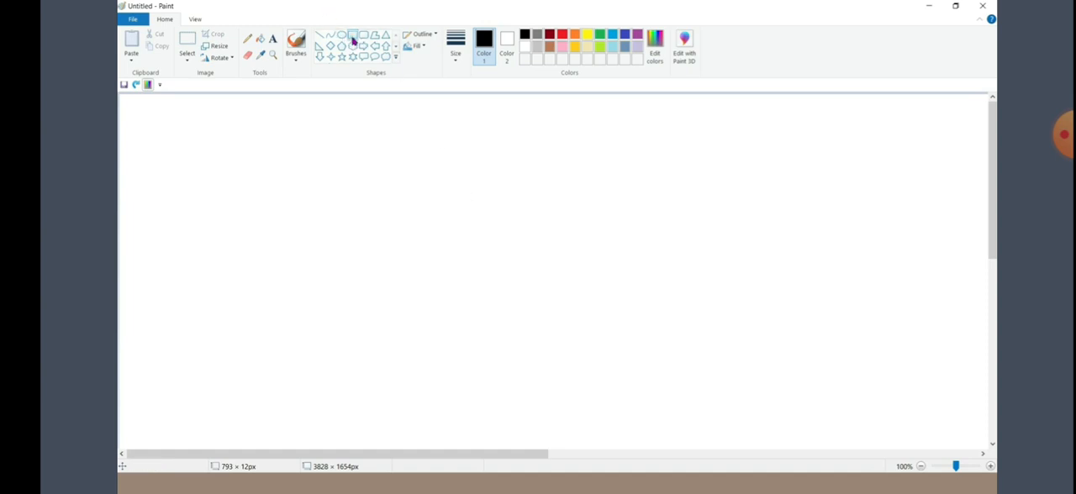
# Draw a rectangle in the canvas's left half and label it "office 365"
pyautogui.moveTo(277, 192); pyautogui.dragTo(357, 280)
pyautogui.click(274, 40)
pyautogui.click(300, 252)
pyautogui.write('office')
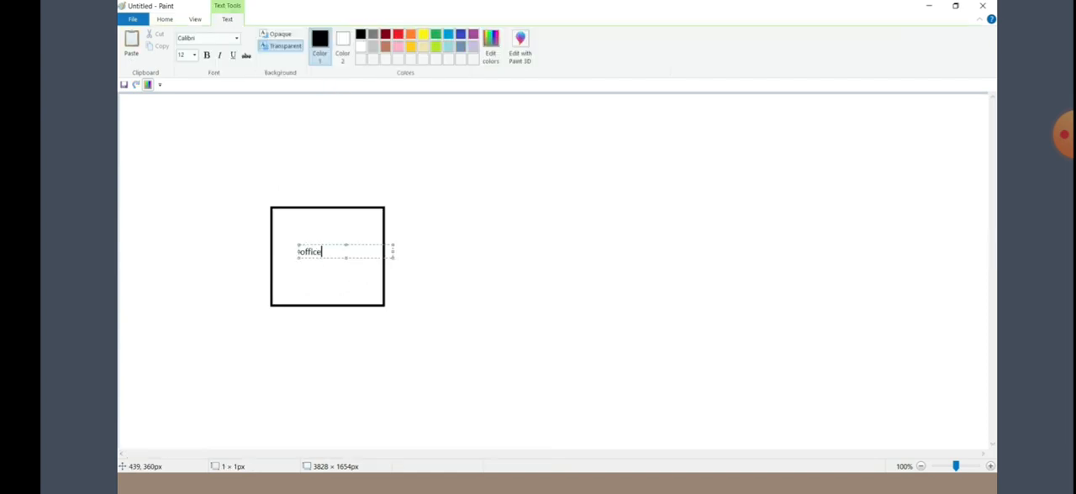
pyautogui.write(' 365')
# Draw a second rectangle of about 204 × 226 px above and to the right of the office 365 box, and adjust its position
pyautogui.click(165, 18)
pyautogui.click(353, 34)
pyautogui.moveTo(494, 97); pyautogui.dragTo(586, 199)
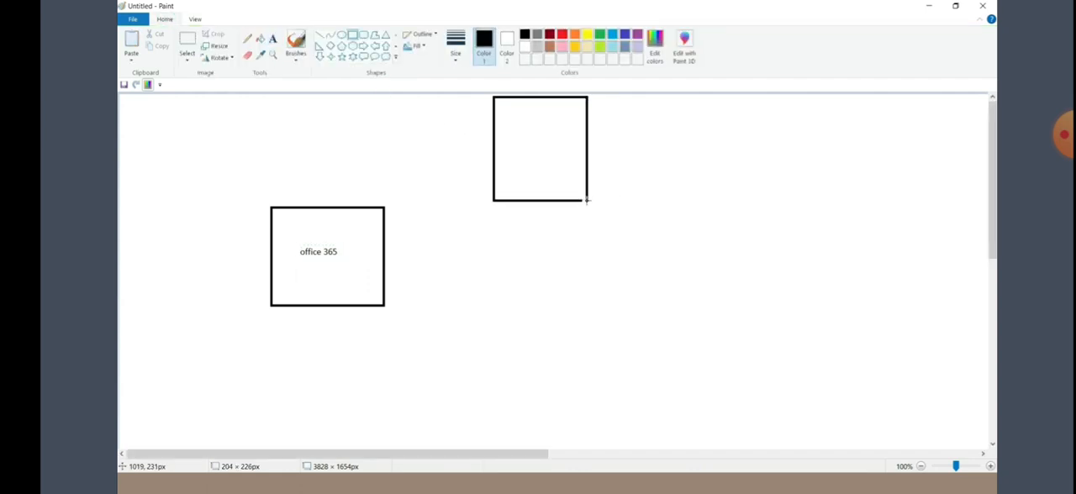
pyautogui.moveTo(538, 163); pyautogui.dragTo(567, 169)
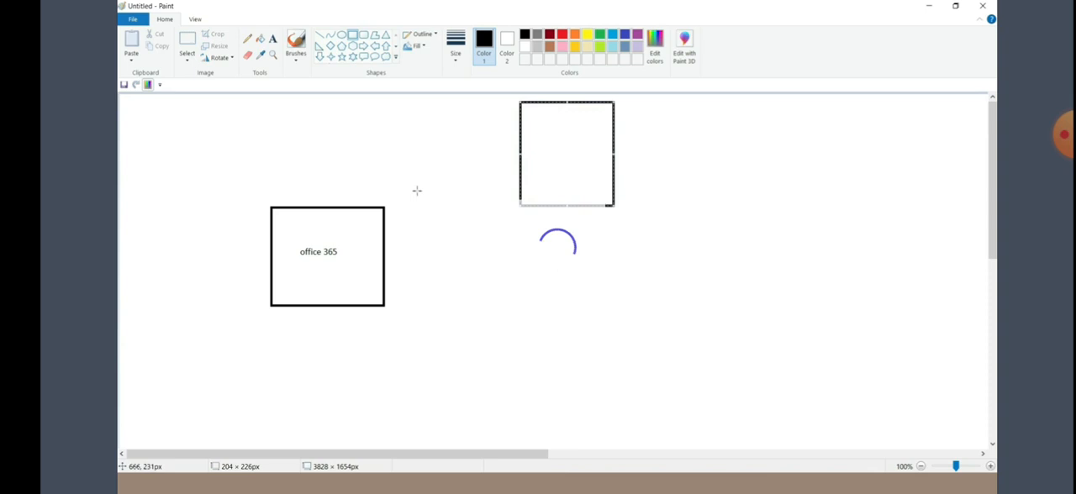
# Connect the office 365 box to the upper rectangle with a line and label the upper rectangle "User1- Password"
pyautogui.click(320, 34)
pyautogui.moveTo(385, 231); pyautogui.dragTo(519, 150)
pyautogui.click(273, 38)
pyautogui.click(539, 126)
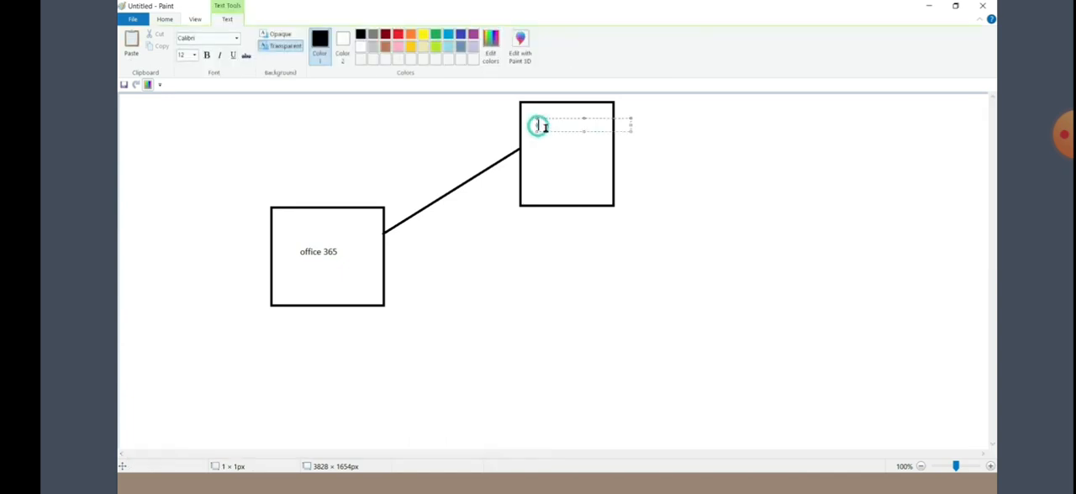
pyautogui.write('(User1- Password')
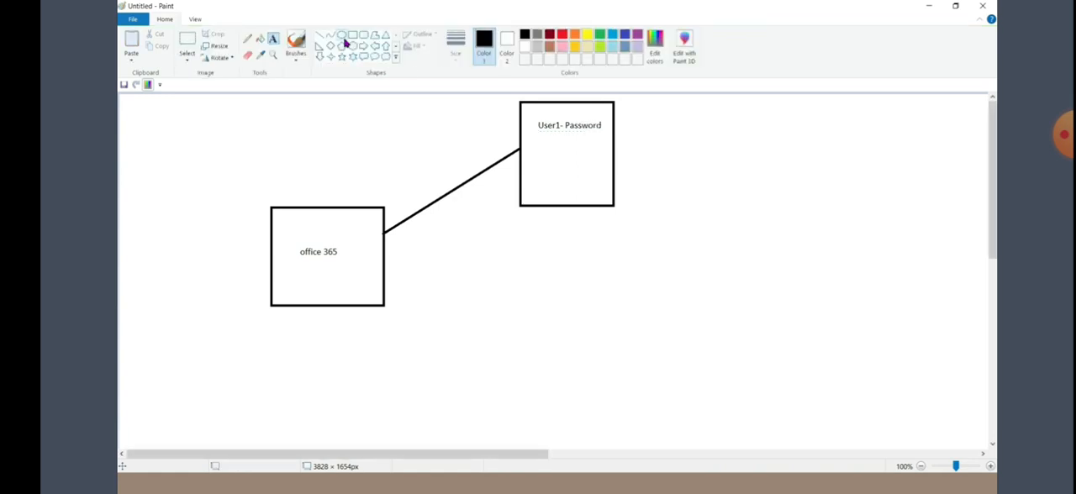
# Draw an ellipse of about 223 × 135 px at the far right and connect it to the office 365 box with a line
pyautogui.click(342, 35)
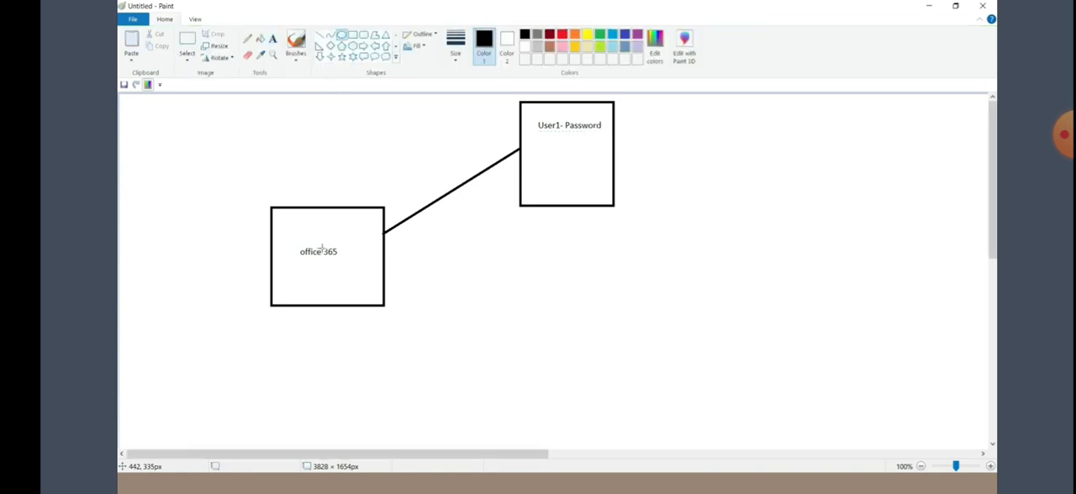
pyautogui.moveTo(788, 221); pyautogui.dragTo(891, 283)
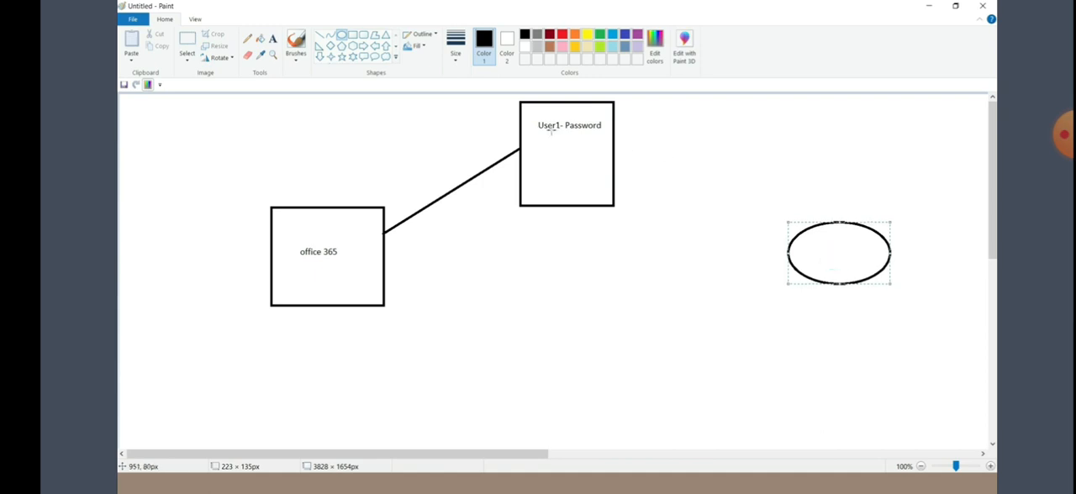
pyautogui.click(319, 36)
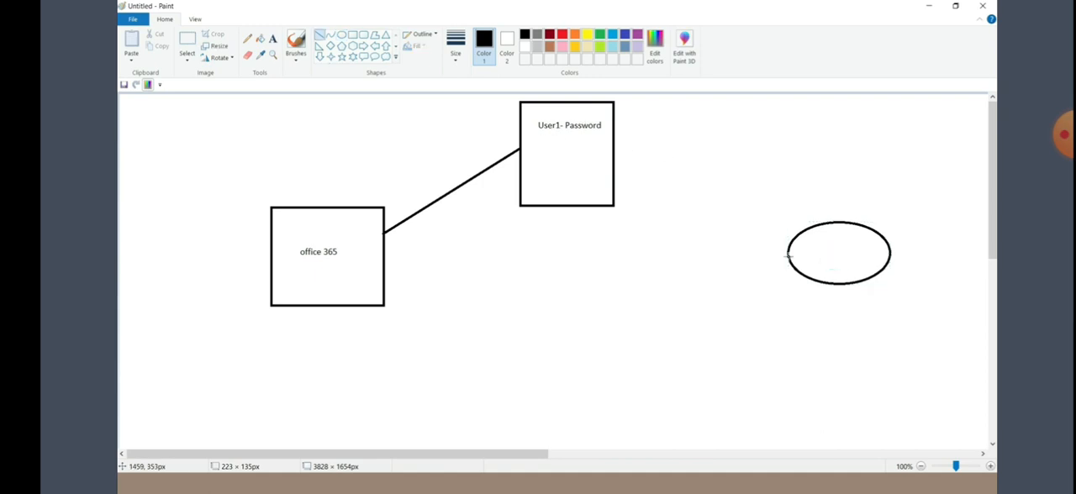
pyautogui.moveTo(788, 257); pyautogui.dragTo(459, 262)
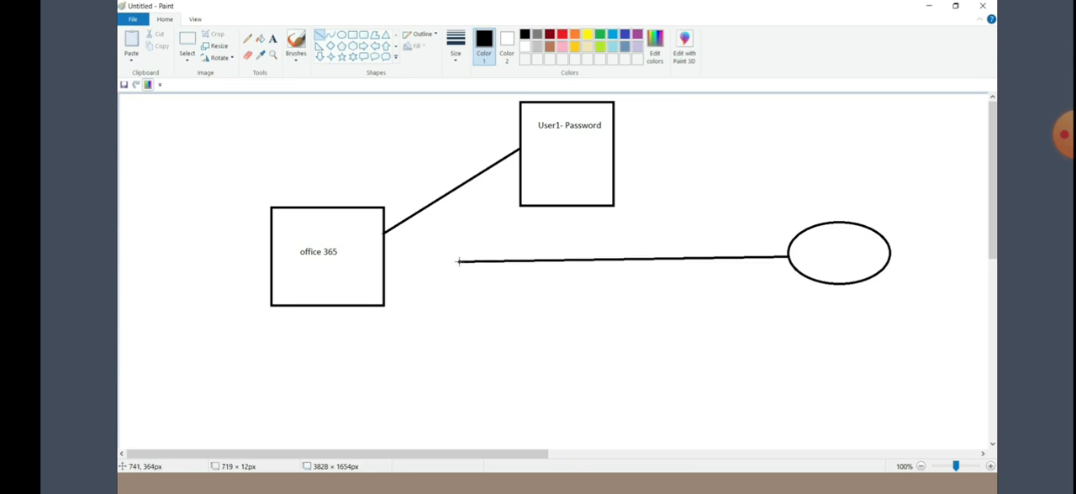
pyautogui.moveTo(458, 261); pyautogui.dragTo(383, 262)
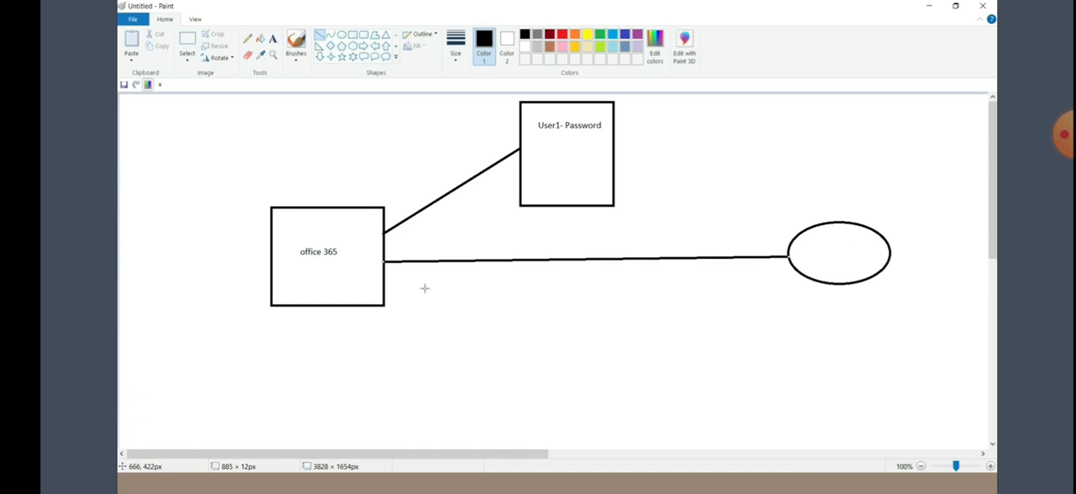
# Label the ellipse "User1" and add the captions "Location:" and "Device:" below it
pyautogui.click(273, 39)
pyautogui.click(818, 303)
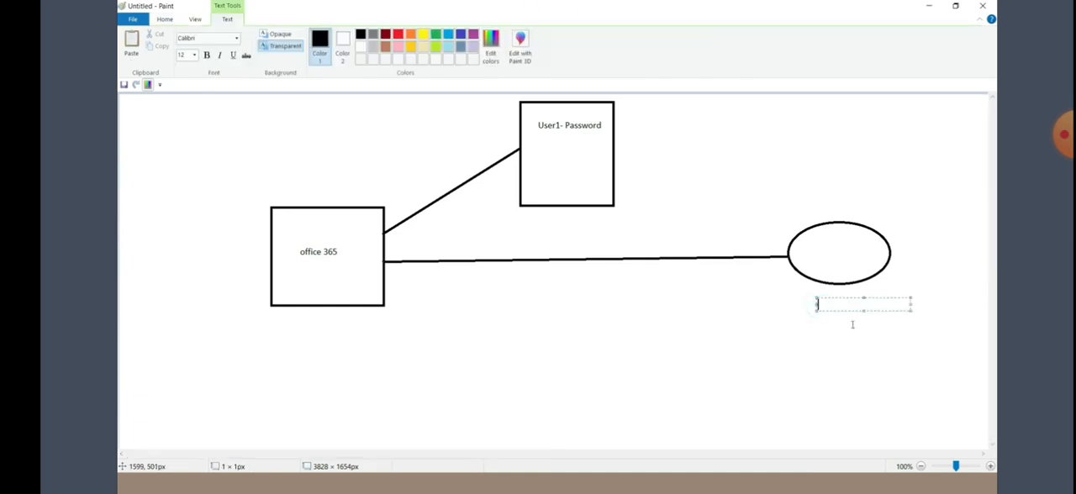
pyautogui.write('Location:')
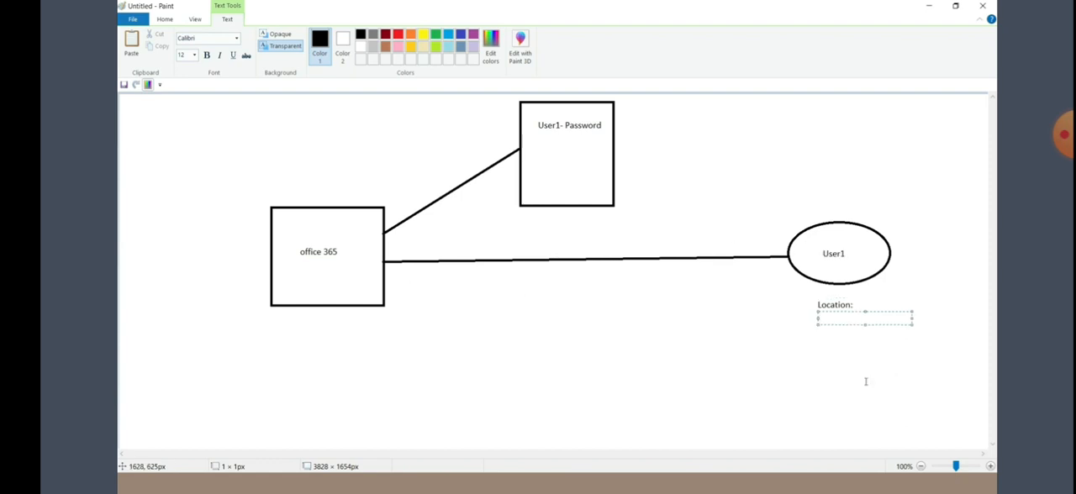
pyautogui.write('Device:')
# Add a note above the ellipse with the user's name followed by "- India-office 365- BLock", and widen its text box
pyautogui.click(731, 130)
pyautogui.click(731, 130)
pyautogui.write('ra')
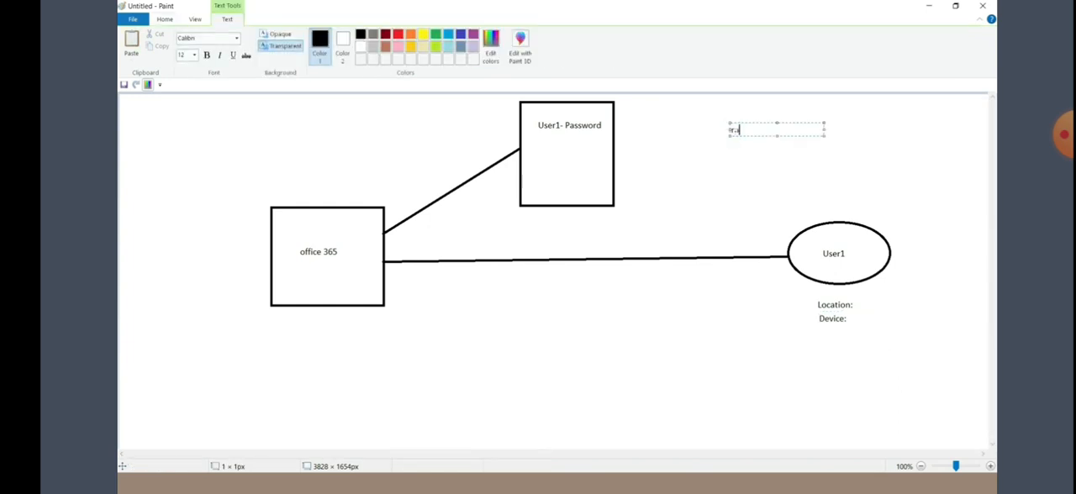
pyautogui.write('janka- India-office 365- ')
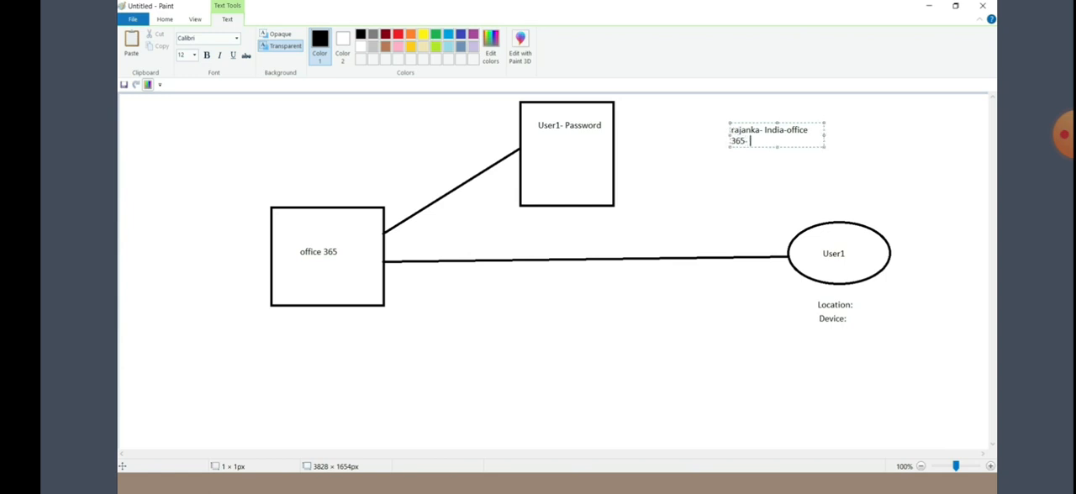
pyautogui.write('BLock')
pyautogui.moveTo(823, 135); pyautogui.dragTo(883, 134)
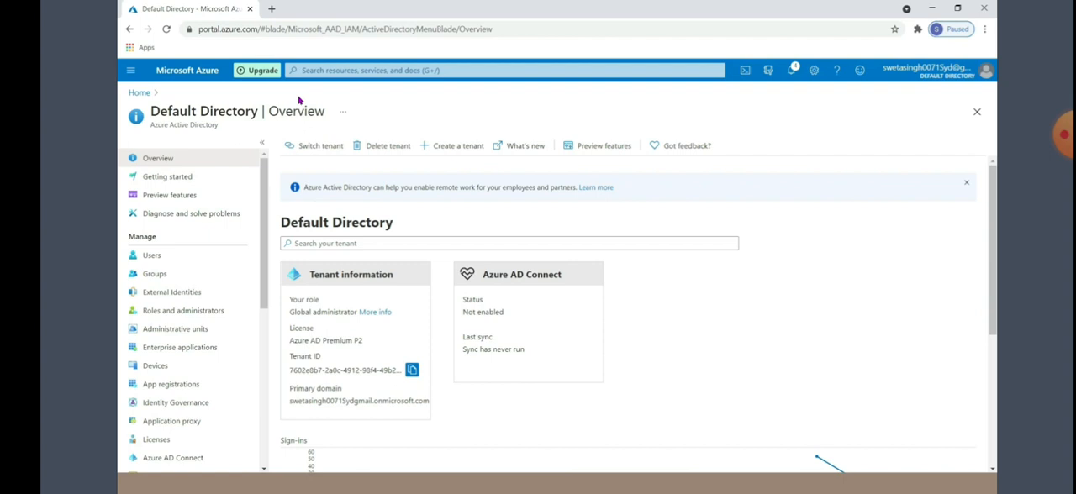
# In the Azure portal, open the default directory's user list and duplicate its browser tab
pyautogui.click(167, 255)
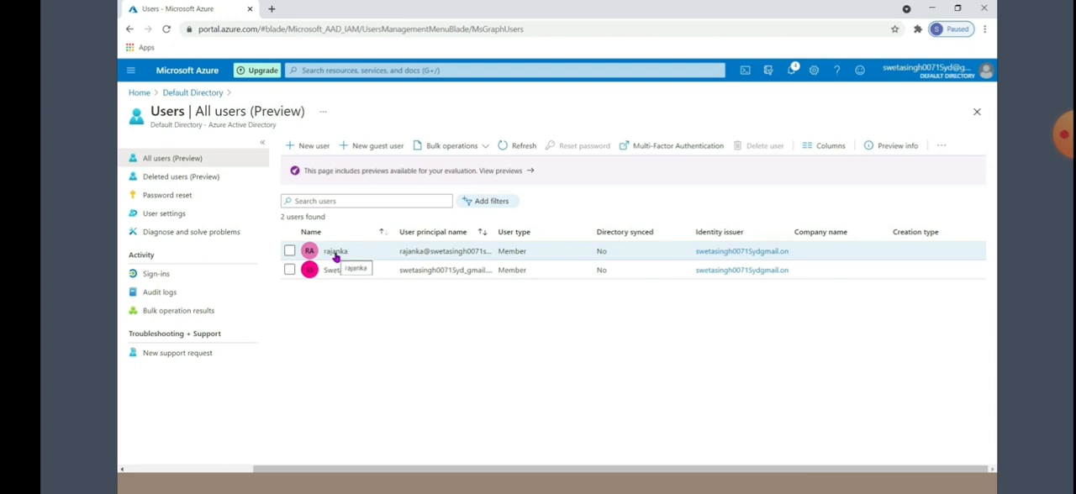
pyautogui.click(326, 72)
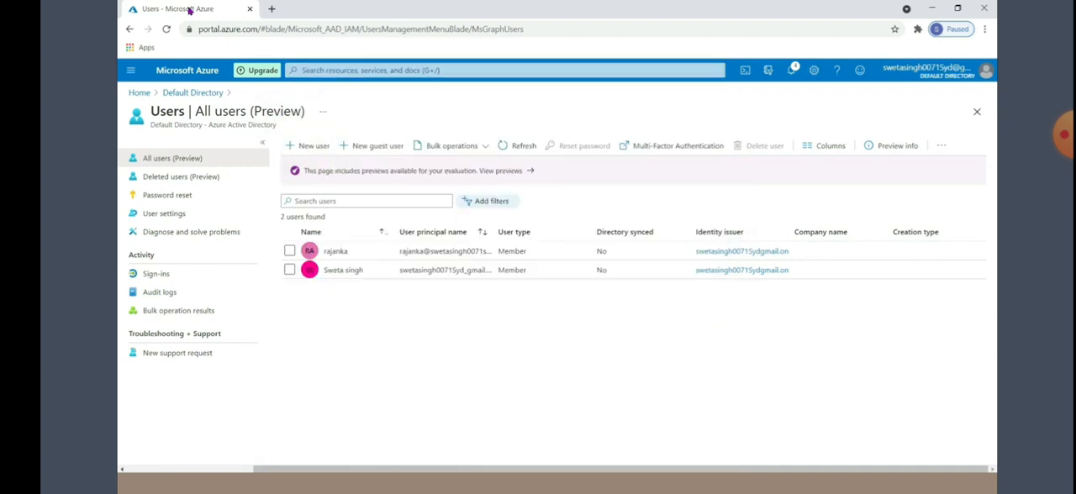
pyautogui.rightClick(189, 8)
pyautogui.click(221, 78)
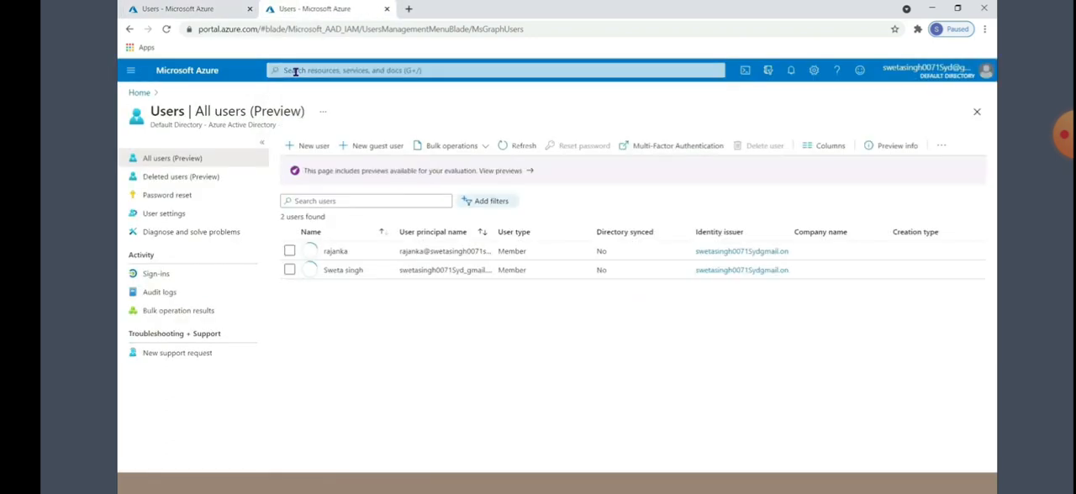
# Search the portal for "condition" and open Azure AD Conditional Access
pyautogui.click(296, 70)
pyautogui.write('condition')
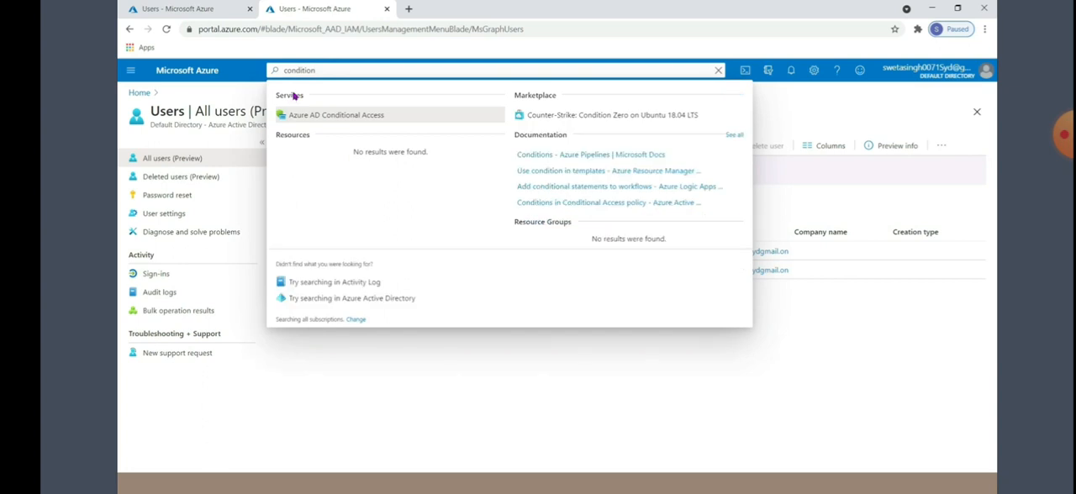
pyautogui.click(370, 122)
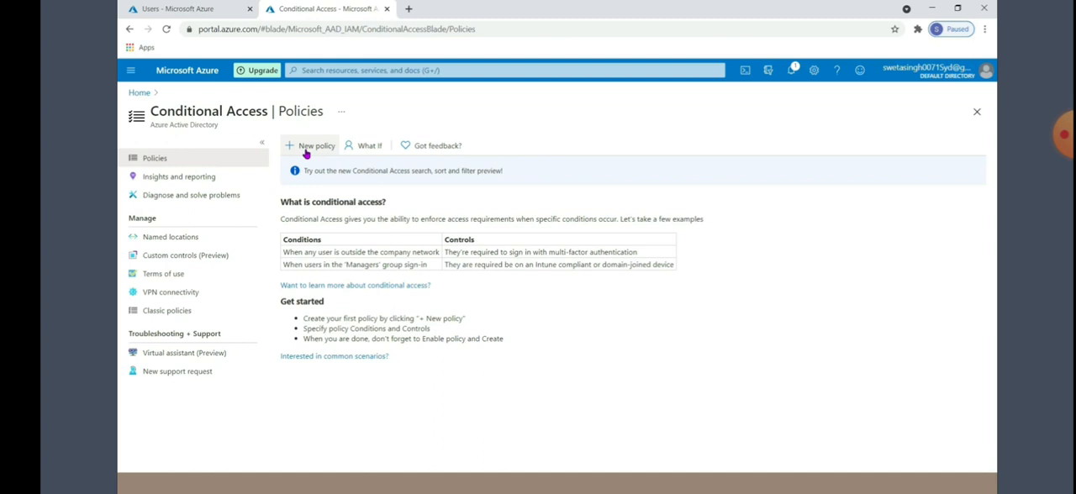
# Open Conditional Access named locations and view the new location forms for countries and for IP ranges
pyautogui.click(163, 238)
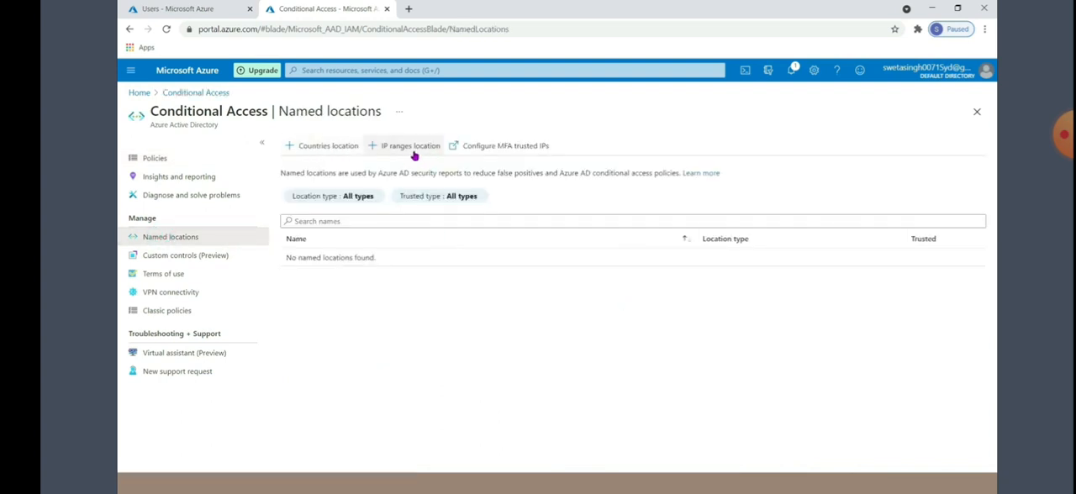
pyautogui.click(321, 149)
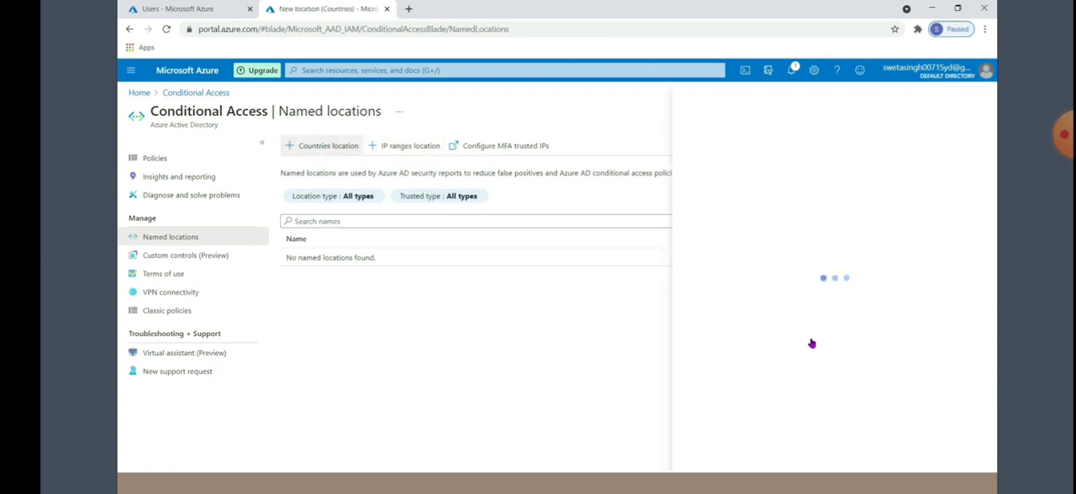
pyautogui.click(393, 147)
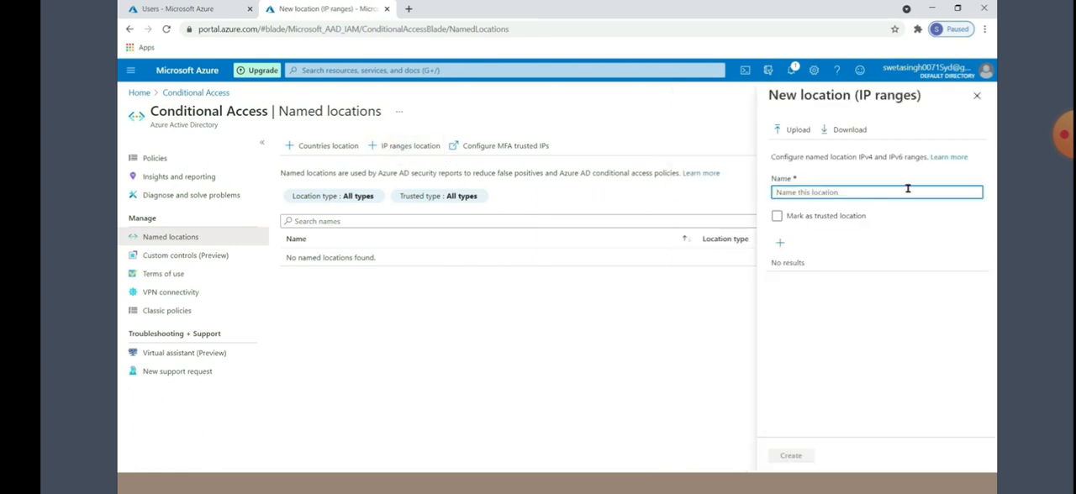
# Create a countries location named "indialocation" that covers India
pyautogui.click(319, 150)
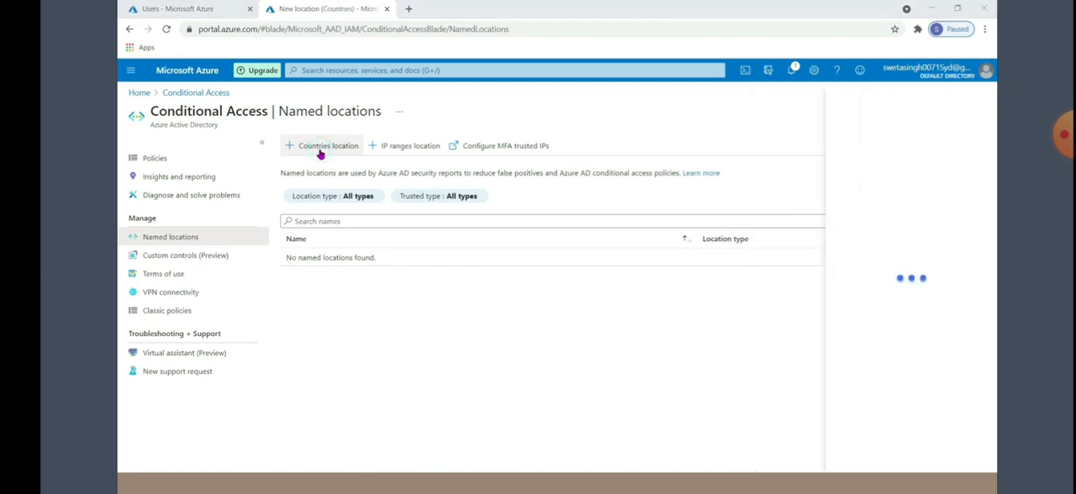
pyautogui.click(794, 185)
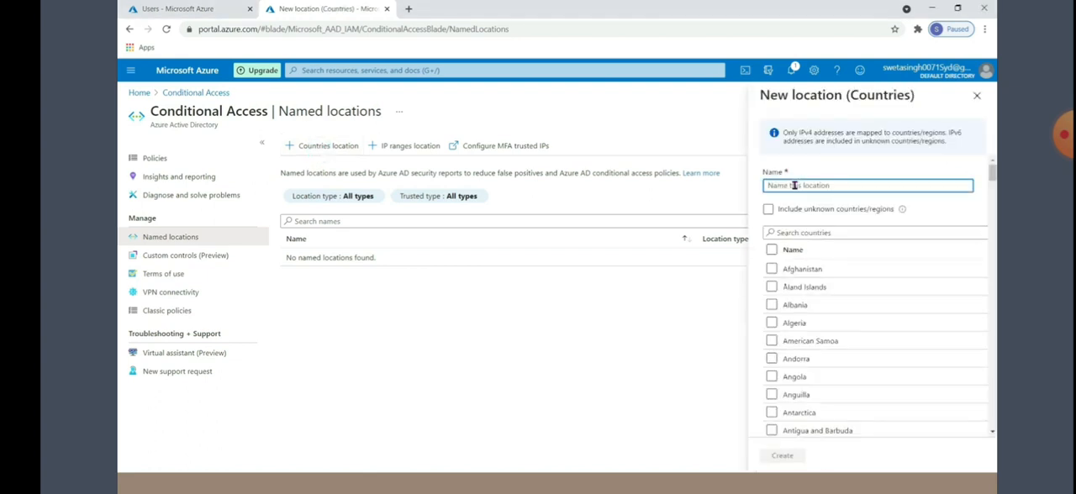
pyautogui.write('indialocation')
pyautogui.scroll(-3, 836, 345)
pyautogui.scroll(-15, 835, 314)
pyautogui.click(772, 316)
pyautogui.click(782, 458)
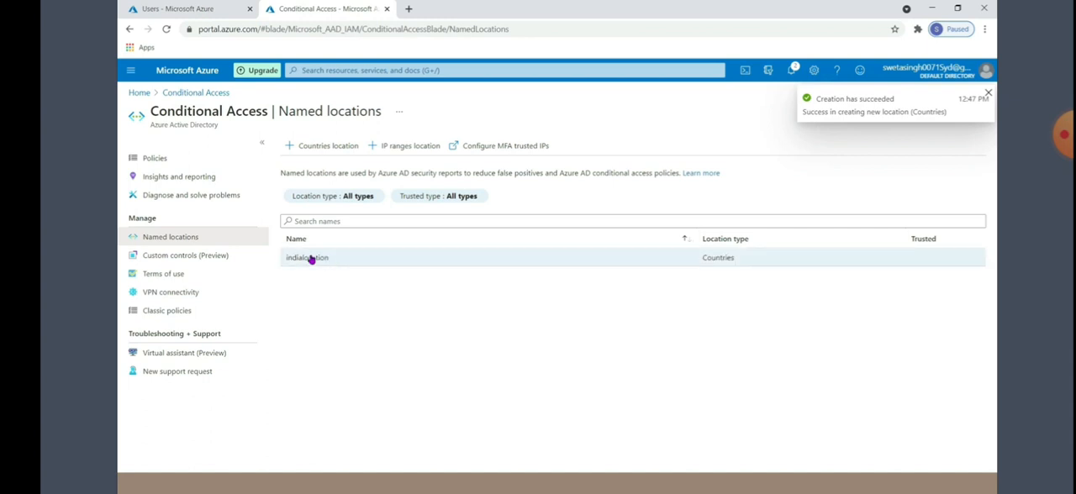
# Start a new conditional access policy and name it "Policy1"
pyautogui.click(156, 160)
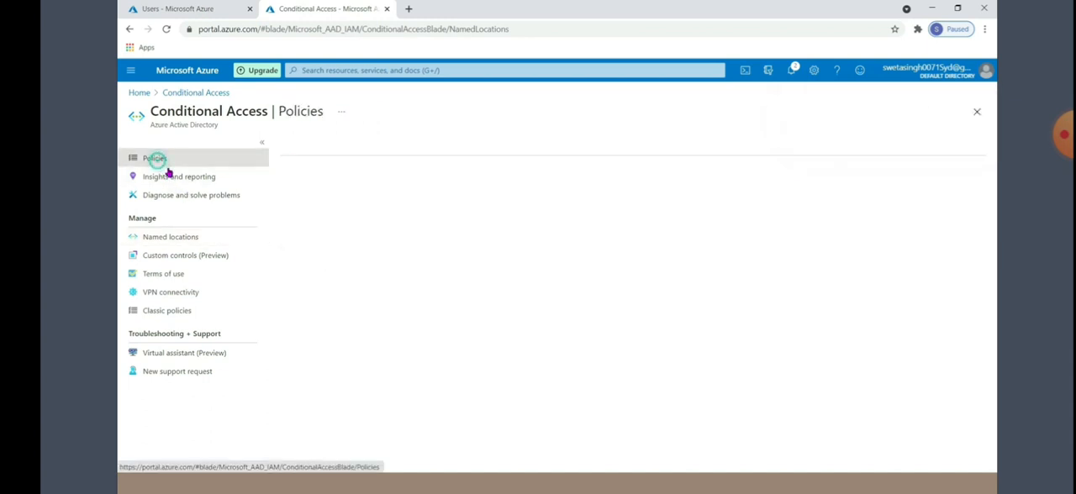
pyautogui.click(312, 147)
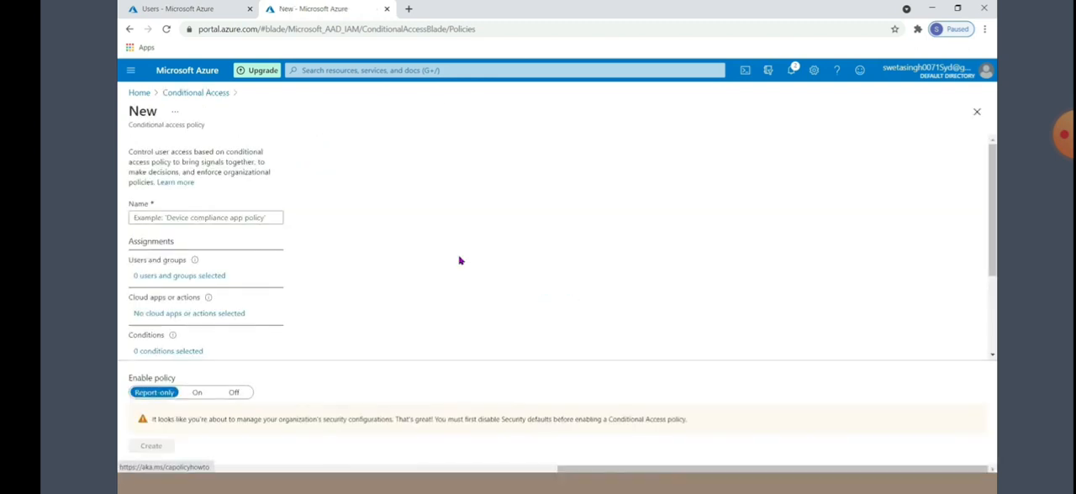
pyautogui.click(159, 219)
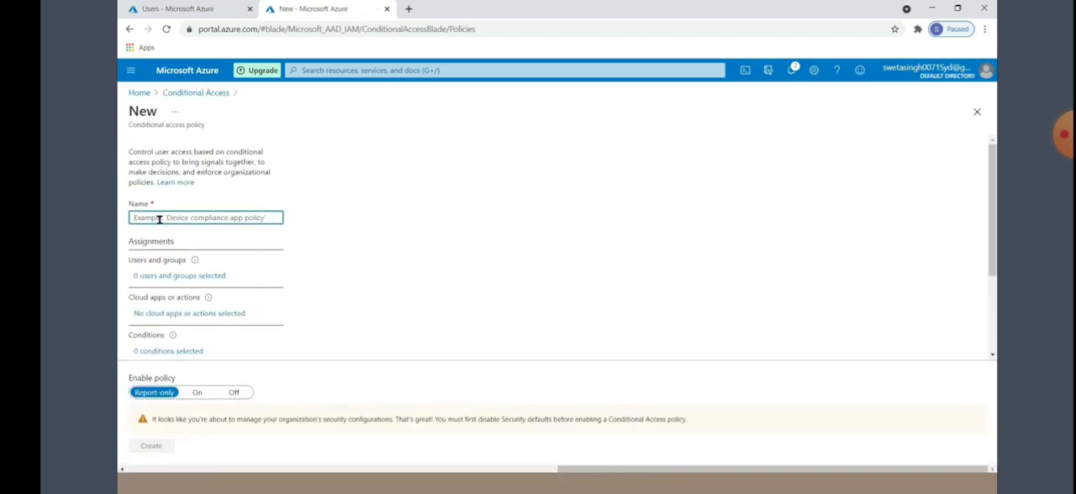
pyautogui.write('Policy1')
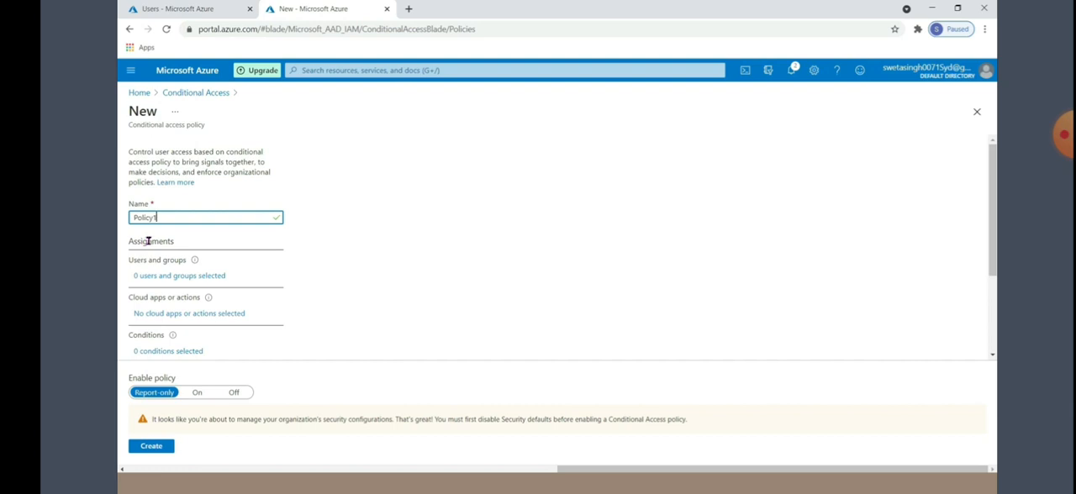
# Assign the policy to selected users and groups, including only the first listed member account, and review the assignment
pyautogui.click(160, 277)
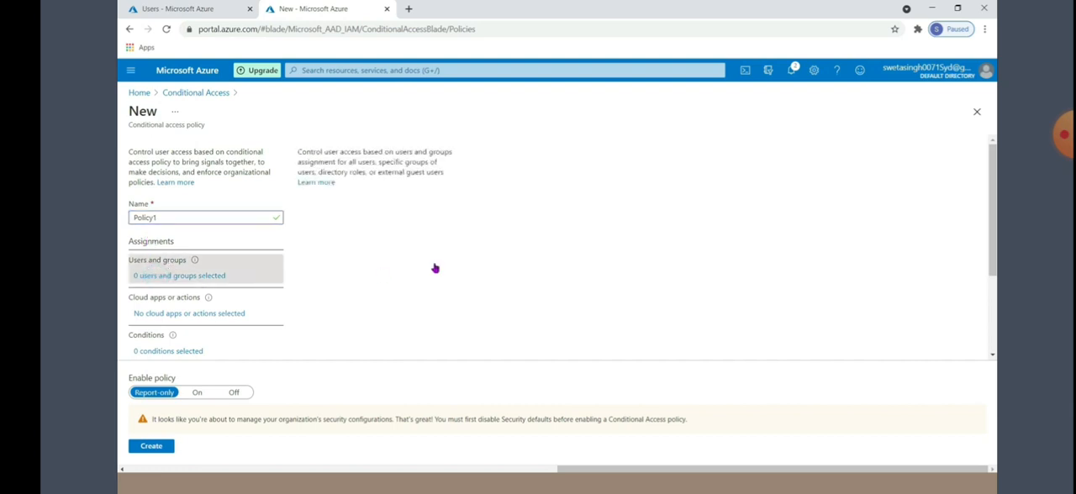
pyautogui.click(309, 250)
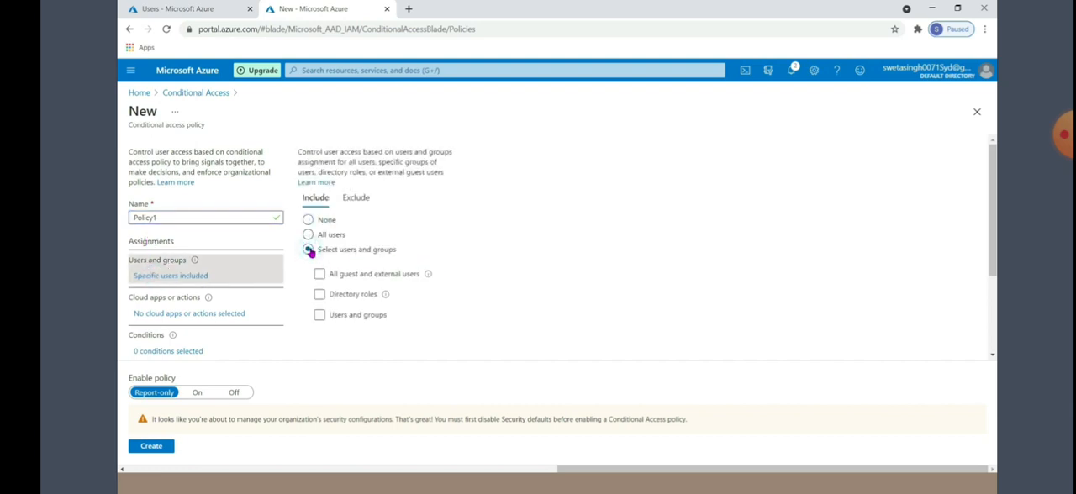
pyautogui.click(349, 317)
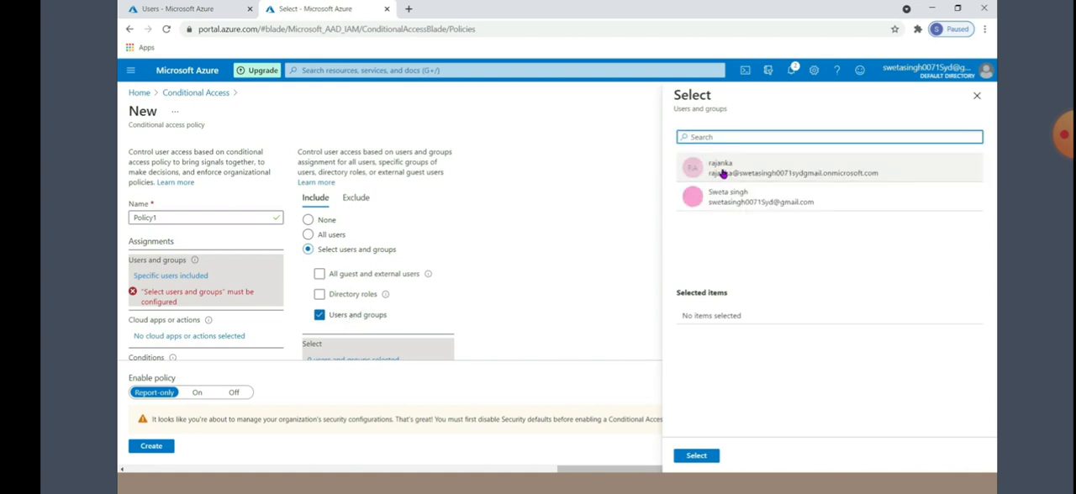
pyautogui.click(721, 172)
pyautogui.click(697, 456)
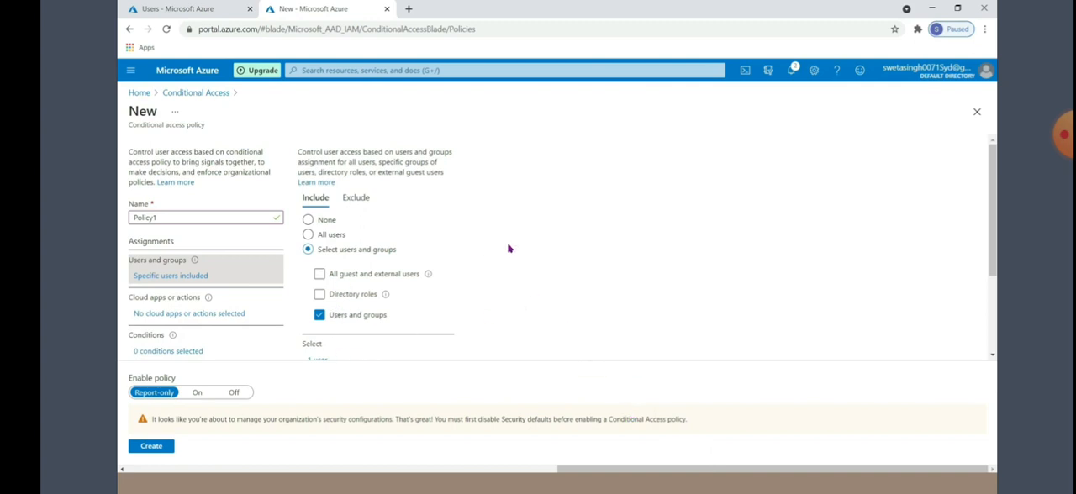
pyautogui.scroll(-3, 505, 260)
pyautogui.scroll(3, 466, 286)
pyautogui.scroll(-3, 252, 269)
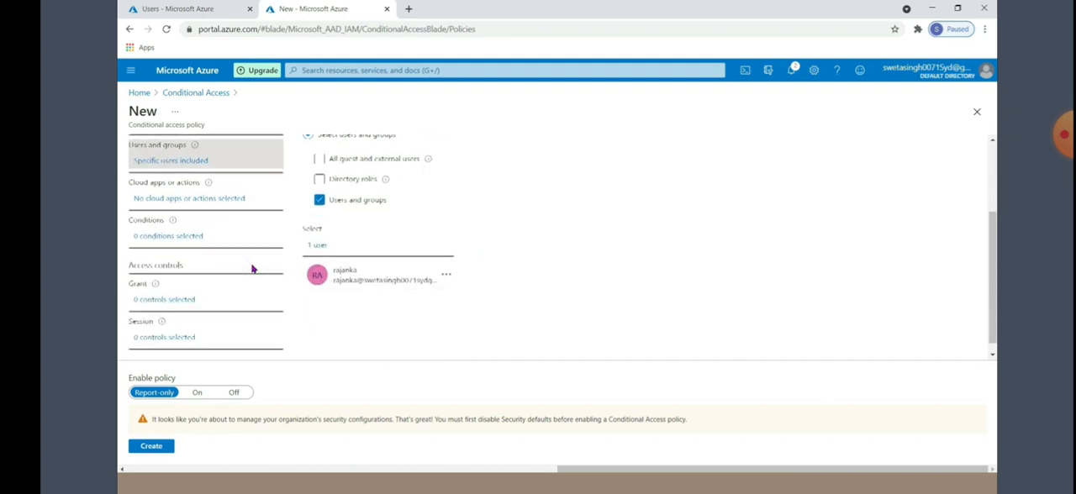
# Limit the policy's cloud apps to selected apps, including only Office 365
pyautogui.click(145, 202)
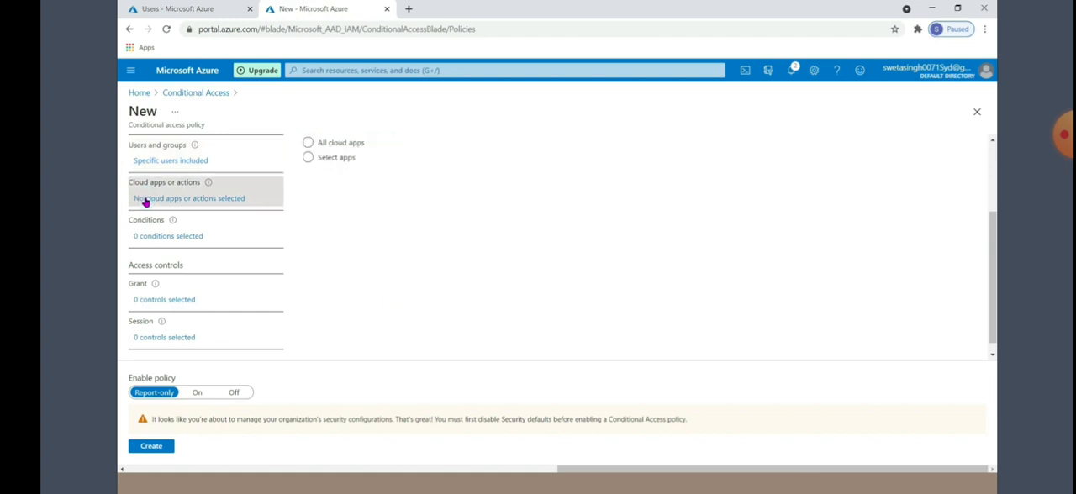
pyautogui.click(308, 158)
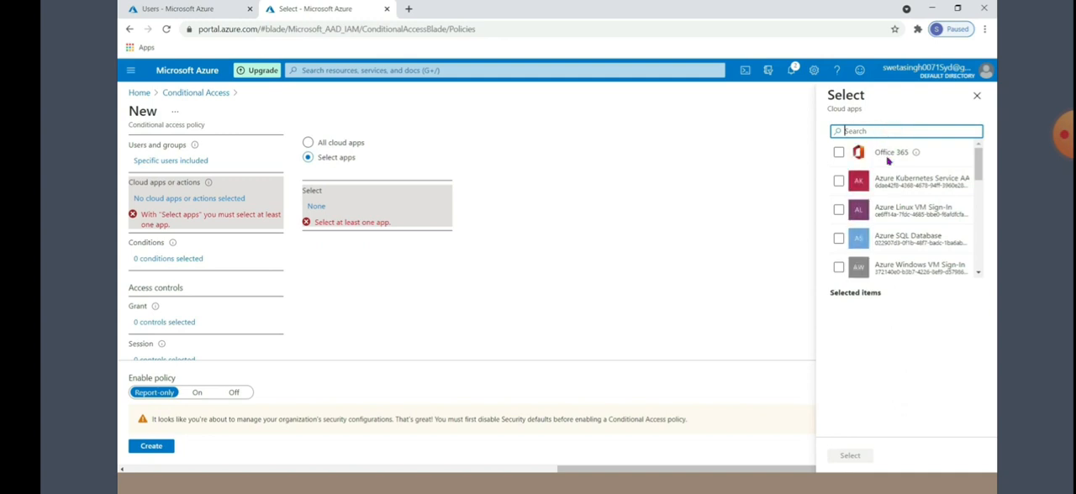
pyautogui.click(886, 153)
pyautogui.click(850, 455)
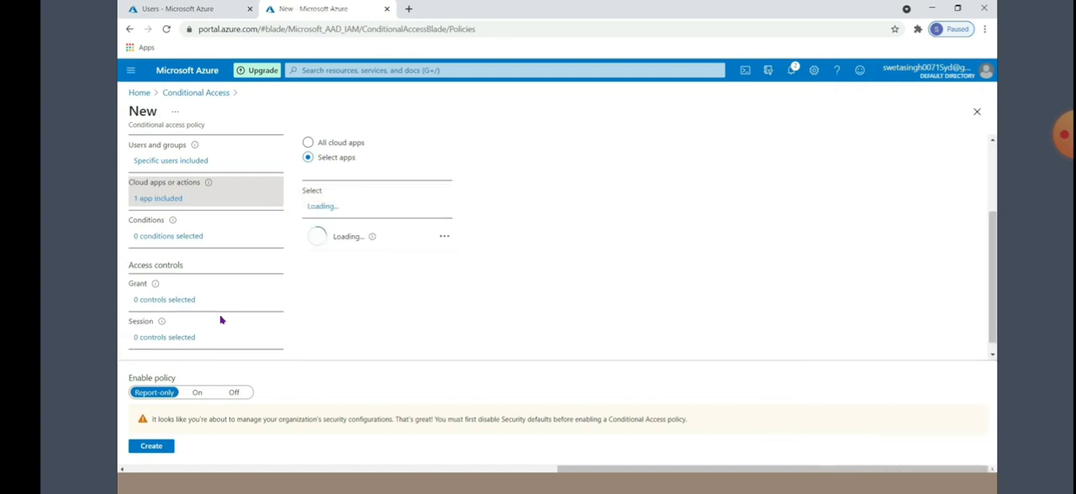
pyautogui.scroll(1, 348, 329)
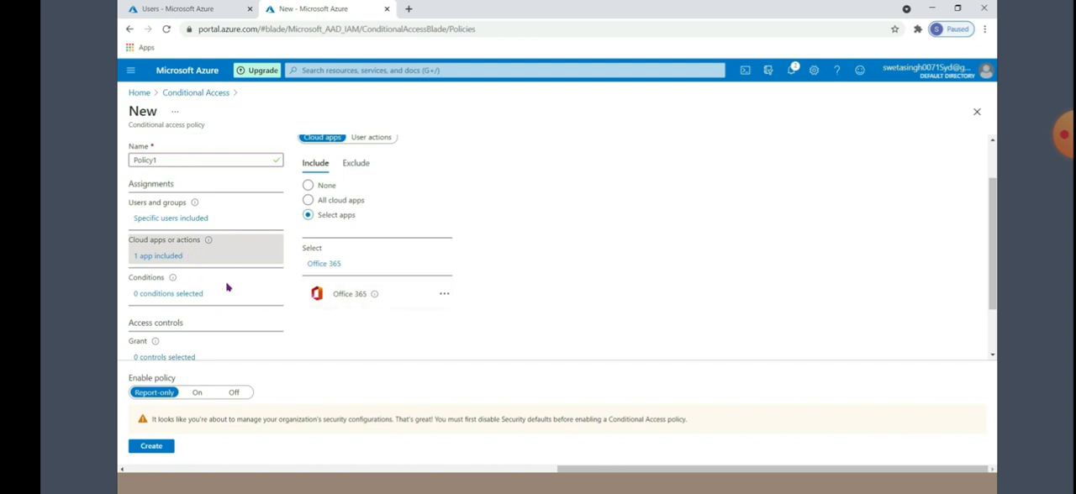
# Set the policy's grant control to block access
pyautogui.scroll(-1, 227, 287)
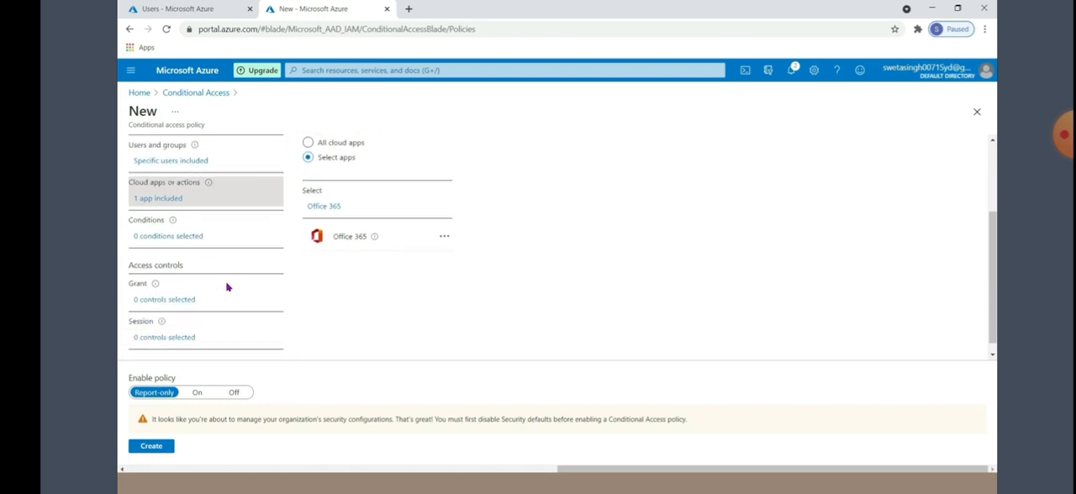
pyautogui.click(148, 302)
pyautogui.click(825, 161)
pyautogui.click(843, 458)
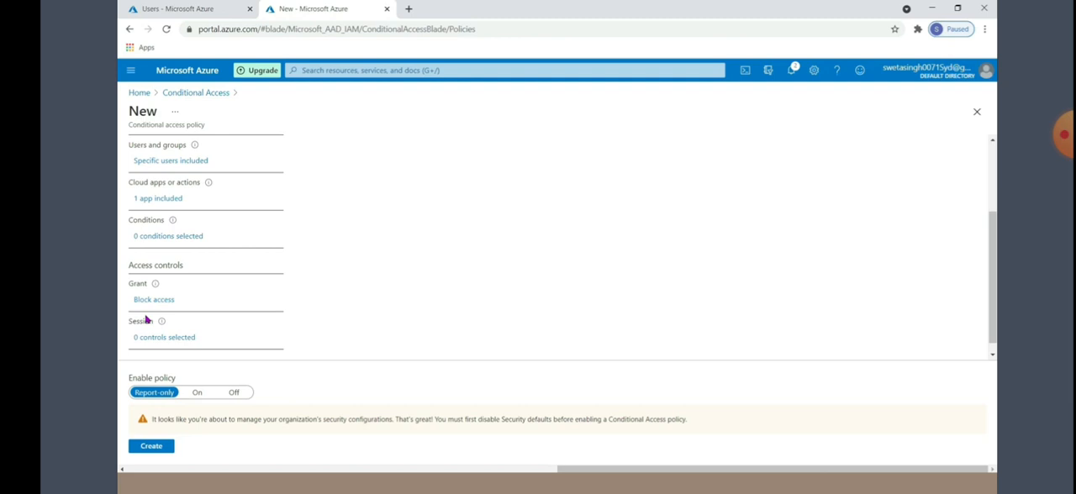
# Configure the policy's locations condition to include only the selected location "indialocation"
pyautogui.click(146, 238)
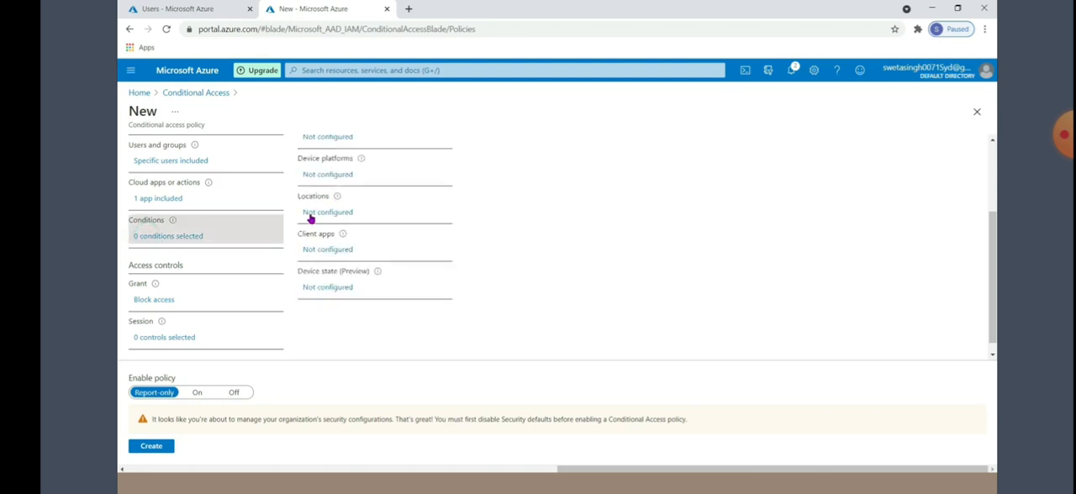
pyautogui.click(311, 217)
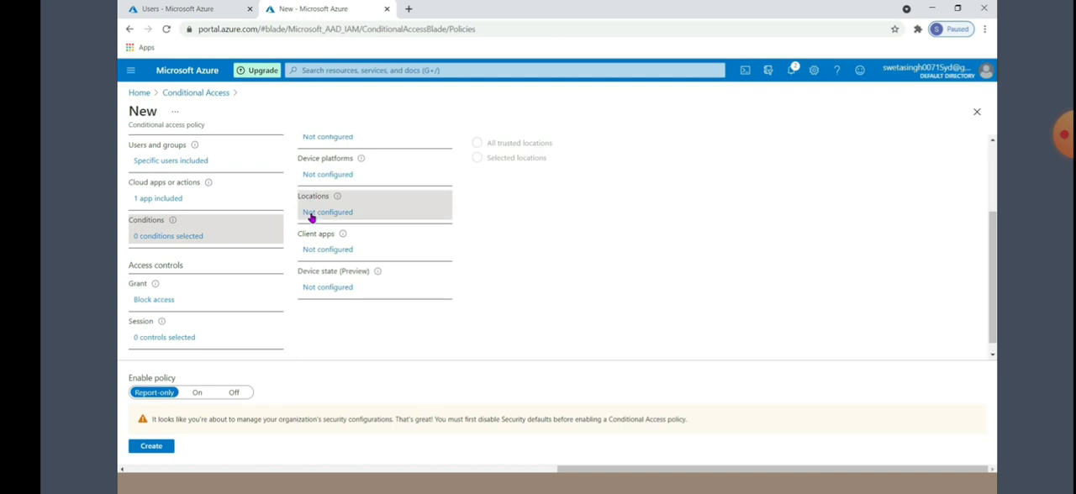
pyautogui.scroll(2, 583, 266)
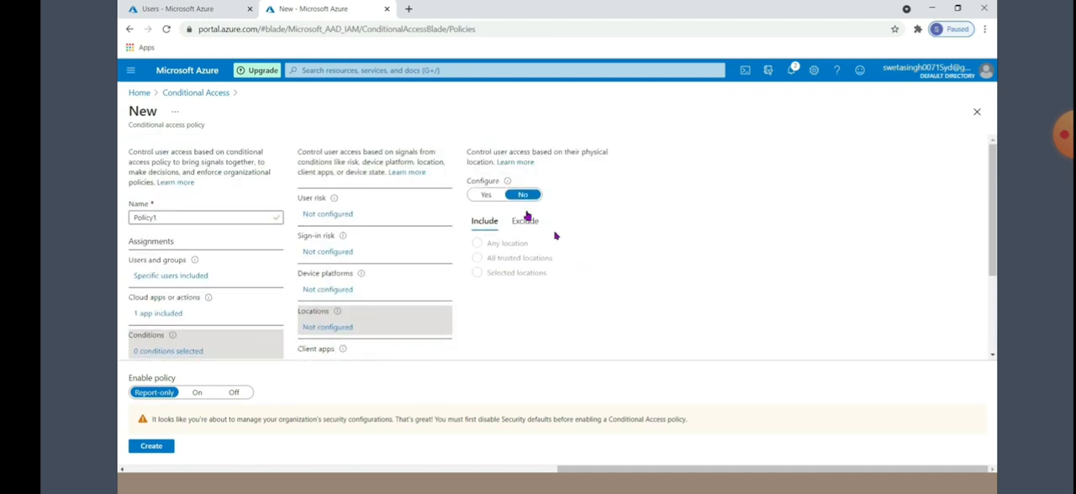
pyautogui.click(486, 195)
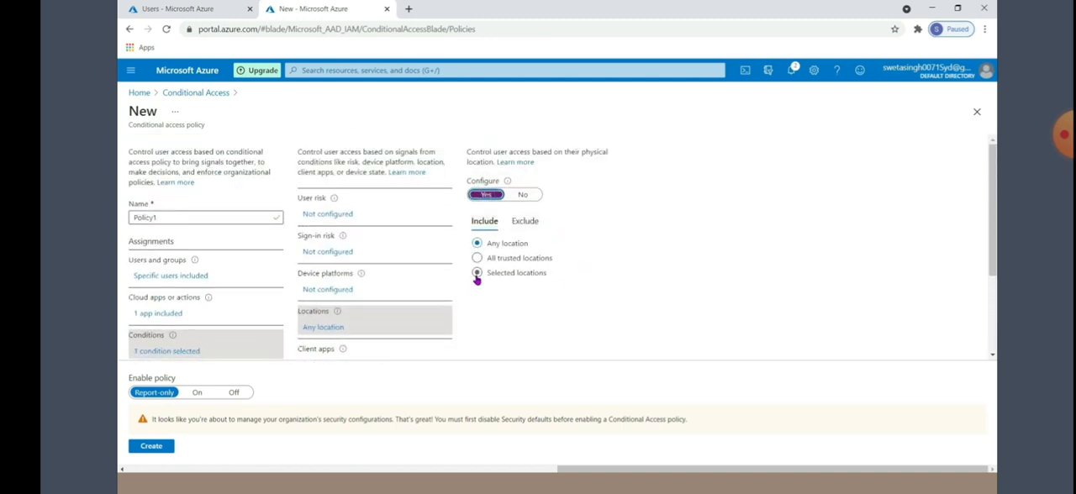
pyautogui.click(476, 274)
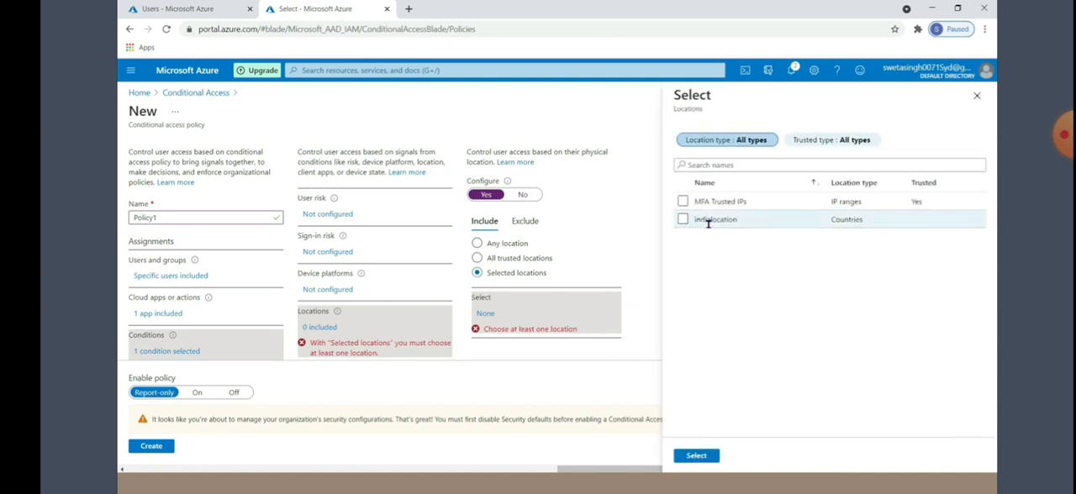
pyautogui.click(684, 220)
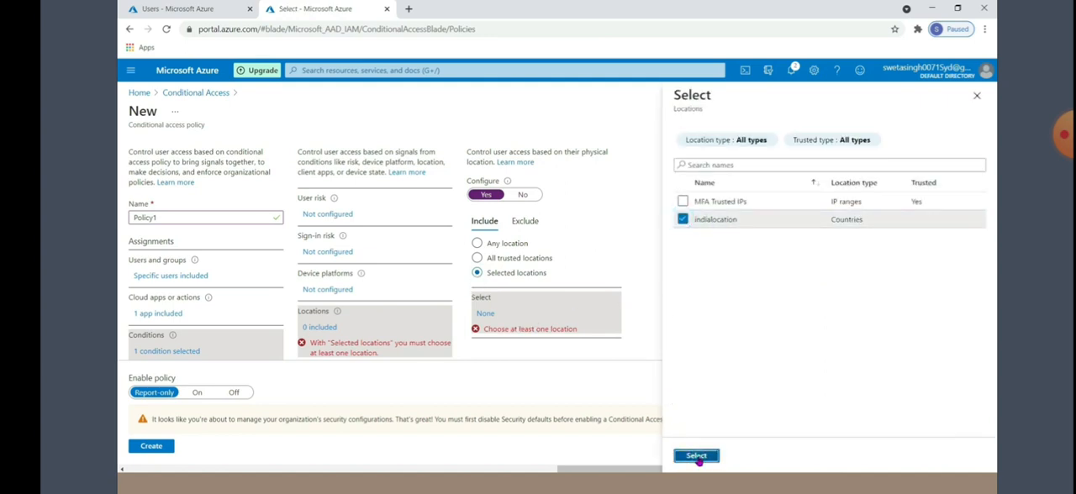
pyautogui.click(696, 455)
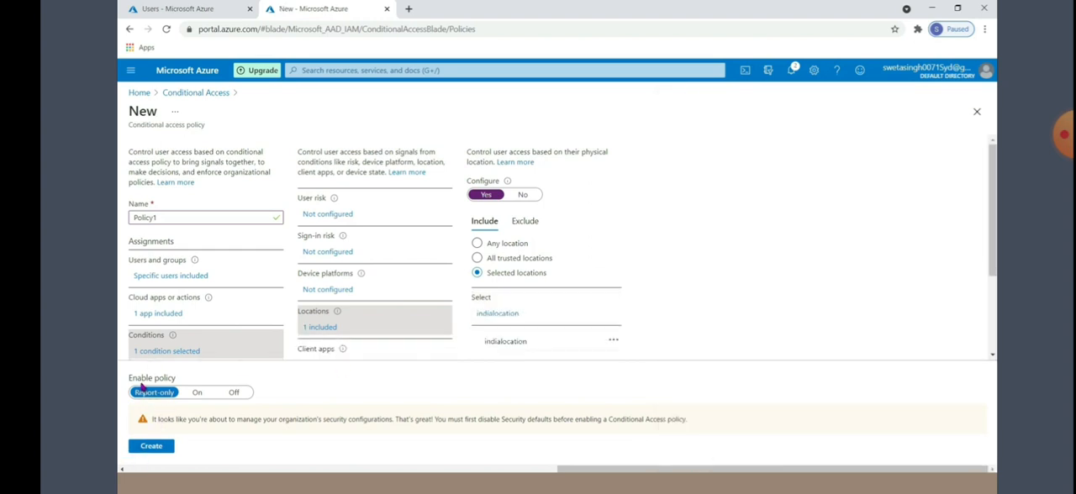
# Set the policy's enable state to On and try to create the policy
pyautogui.click(197, 393)
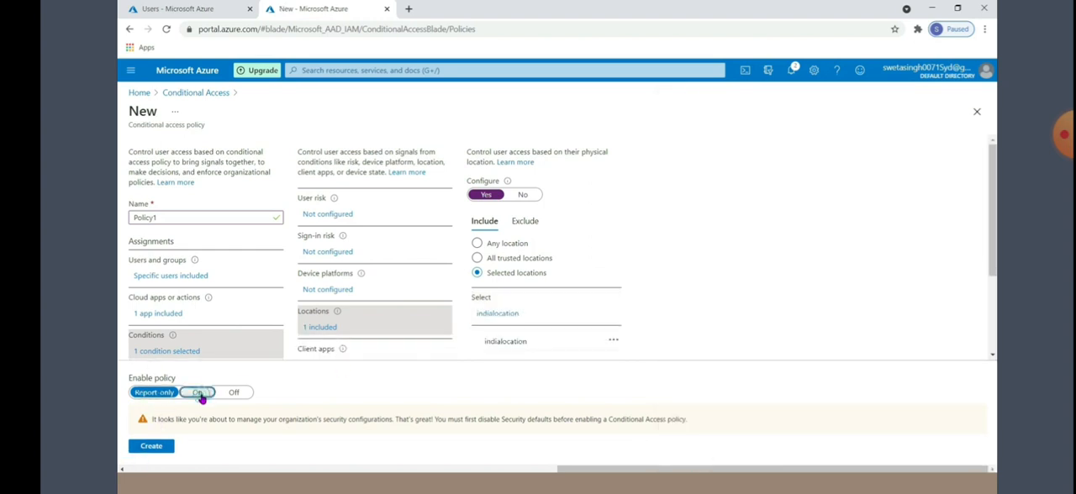
pyautogui.click(151, 447)
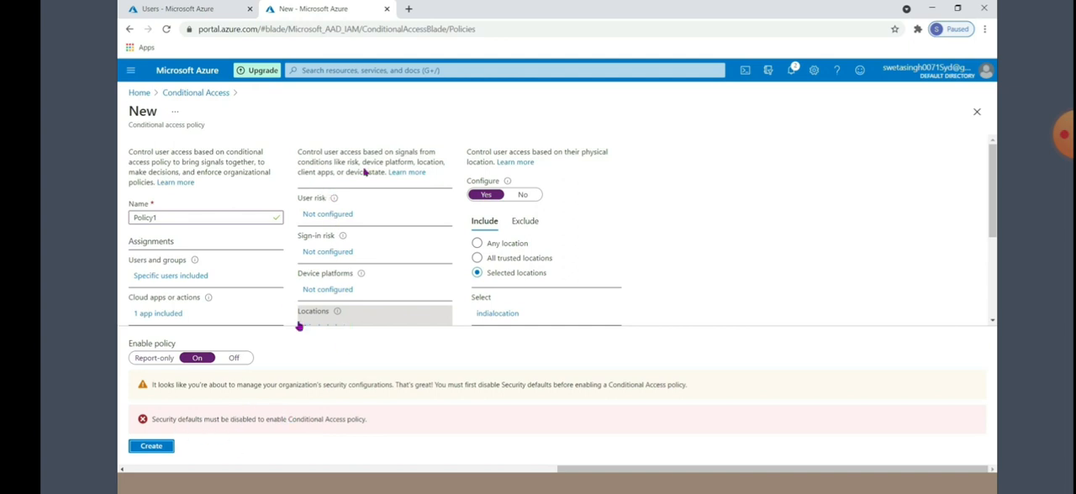
# Disable Security defaults in the Default Directory properties, giving the organization's use of Conditional Access as the reason, and save
pyautogui.click(200, 10)
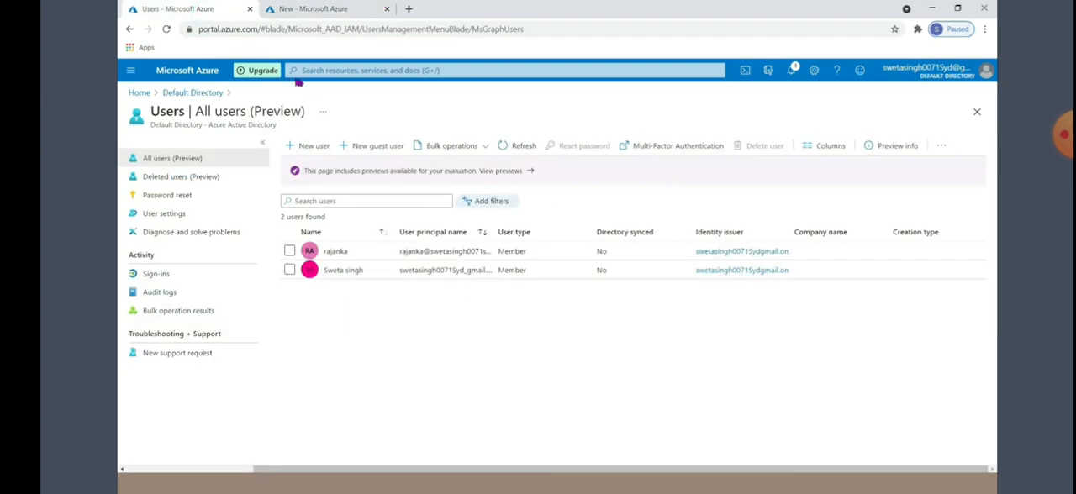
pyautogui.click(189, 93)
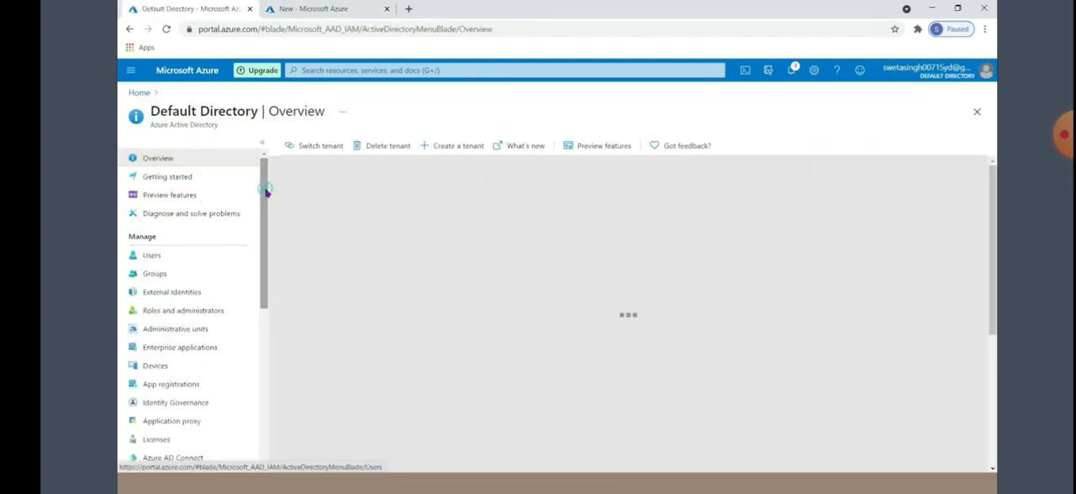
pyautogui.moveTo(265, 194); pyautogui.dragTo(259, 270)
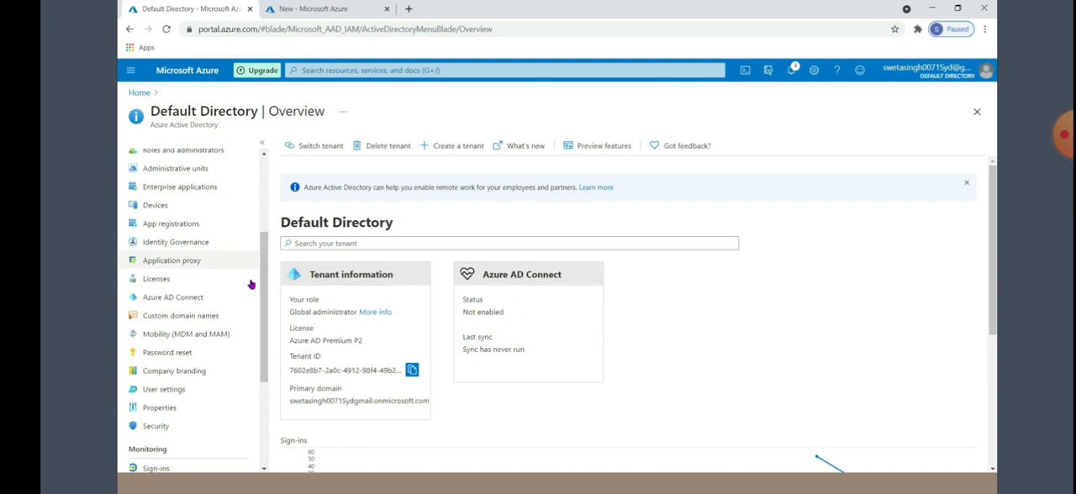
pyautogui.click(159, 408)
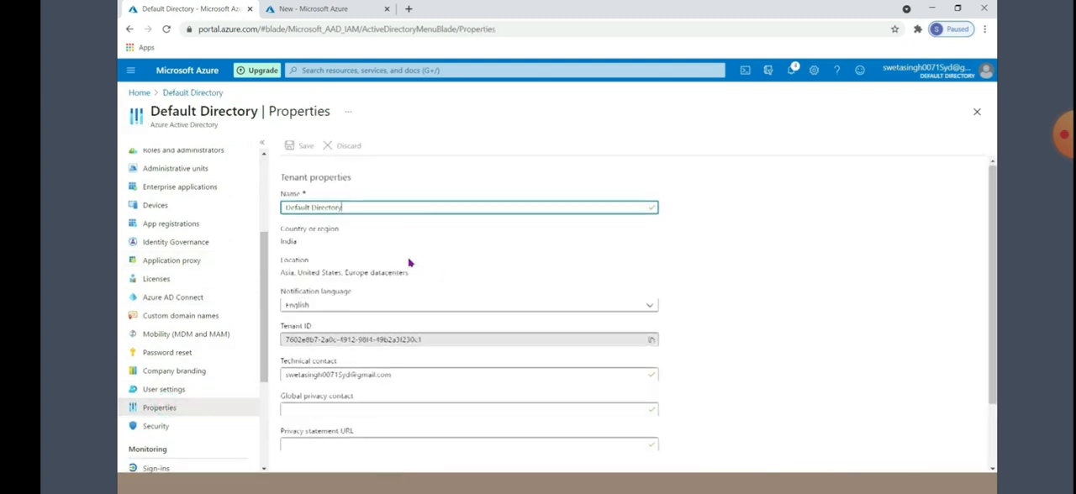
pyautogui.scroll(-2, 409, 263)
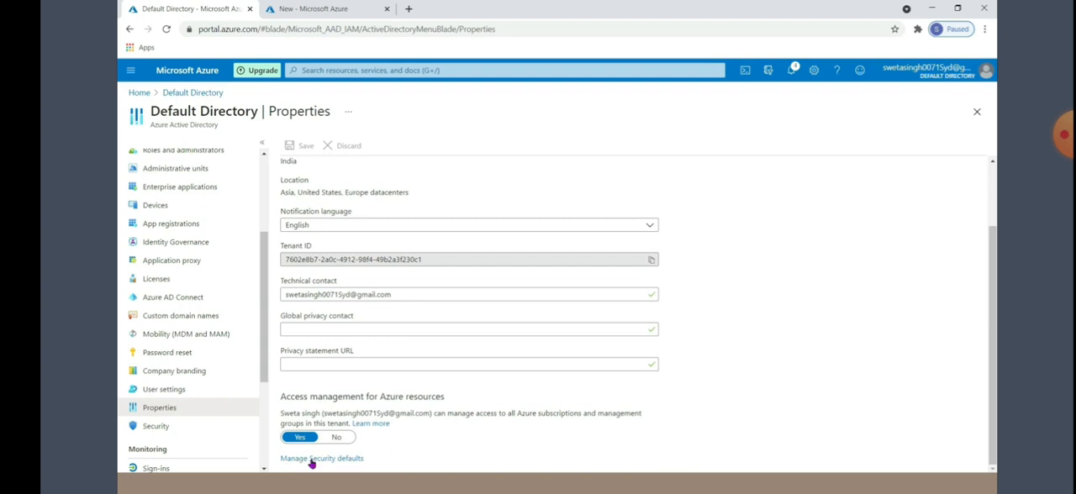
pyautogui.click(349, 461)
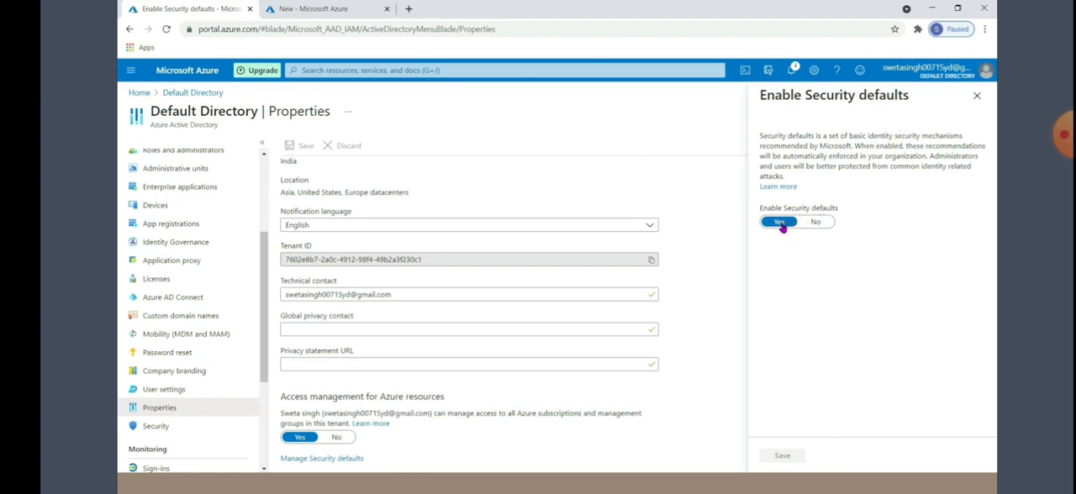
pyautogui.click(815, 223)
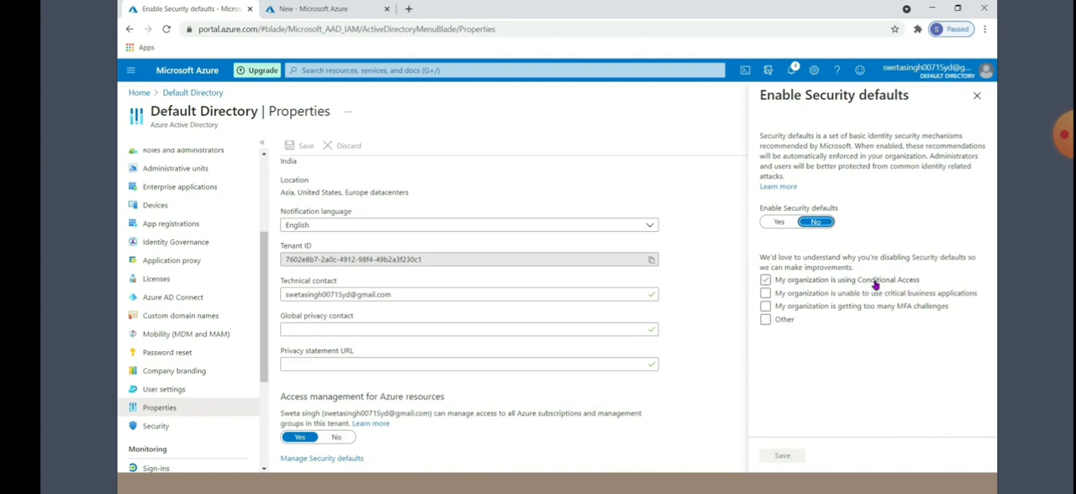
pyautogui.click(765, 280)
pyautogui.click(782, 456)
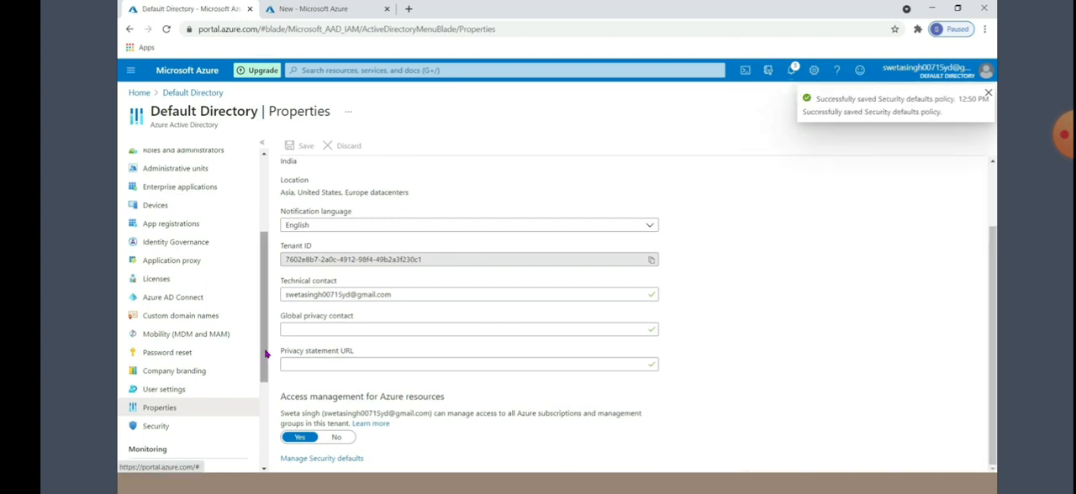
# Return to the unsaved policy, retry creating it, and go back to Conditional Access discarding its edits
pyautogui.click(340, 8)
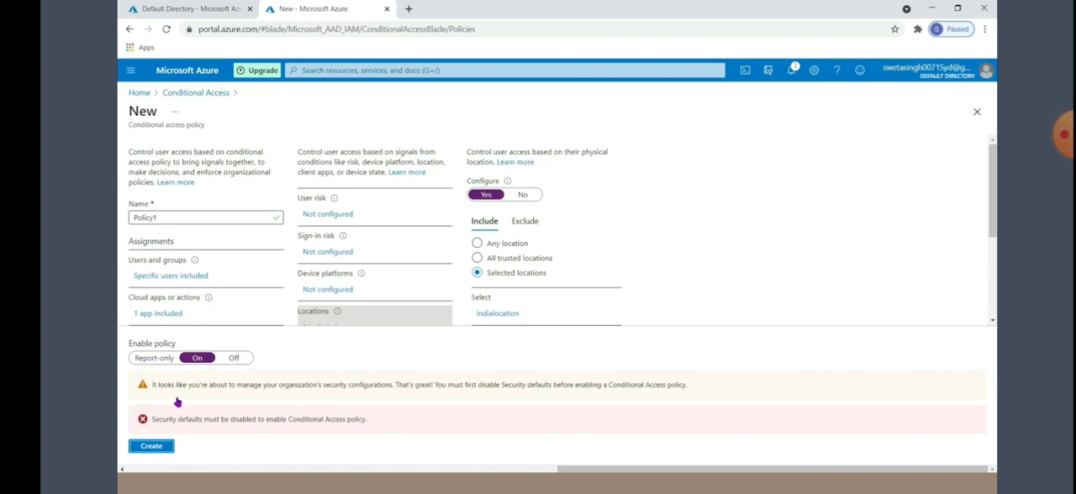
pyautogui.click(160, 448)
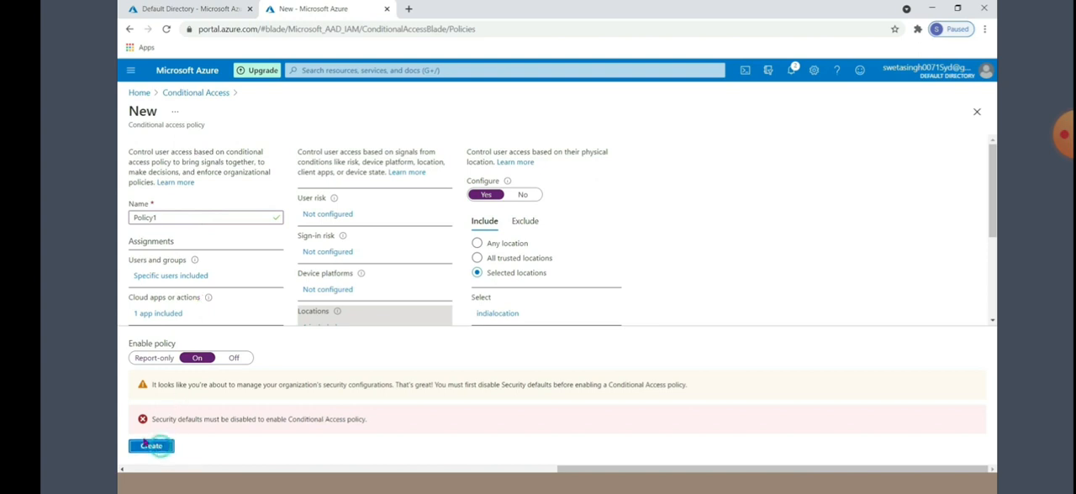
pyautogui.click(201, 94)
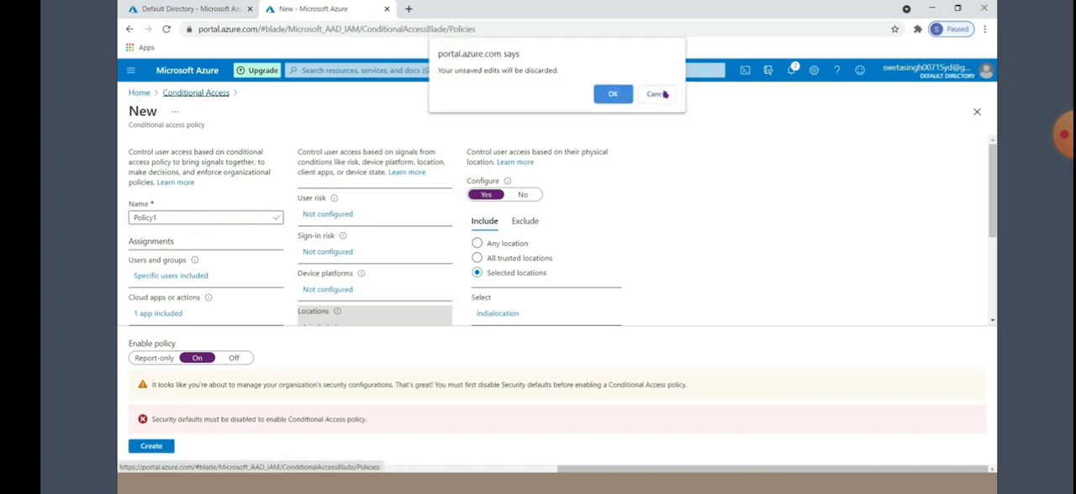
pyautogui.click(616, 95)
# Start a fresh conditional access policy and name it "Policy1"
pyautogui.click(296, 214)
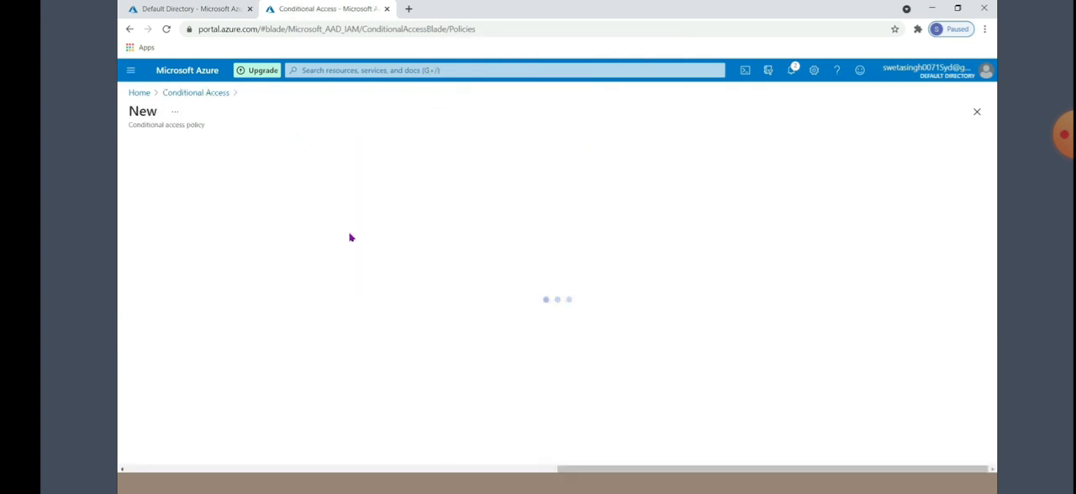
pyautogui.click(216, 219)
pyautogui.write('Policy1')
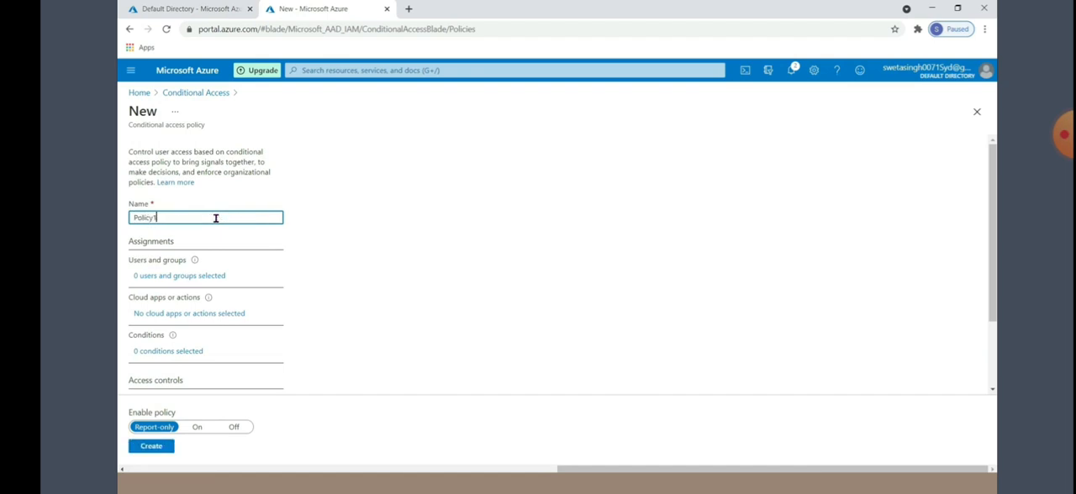
# Assign the new policy to selected users and groups, including only the first listed member account
pyautogui.click(169, 277)
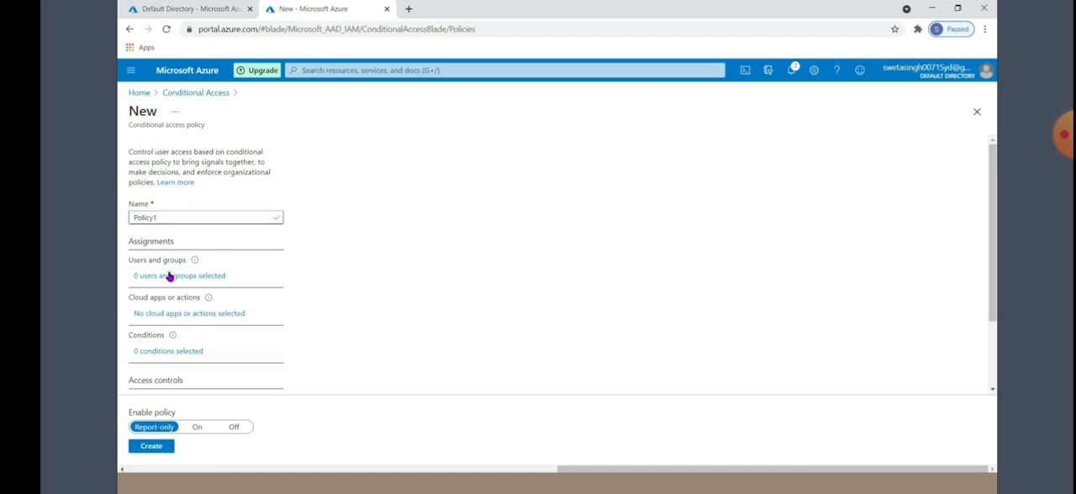
pyautogui.click(309, 250)
pyautogui.click(322, 315)
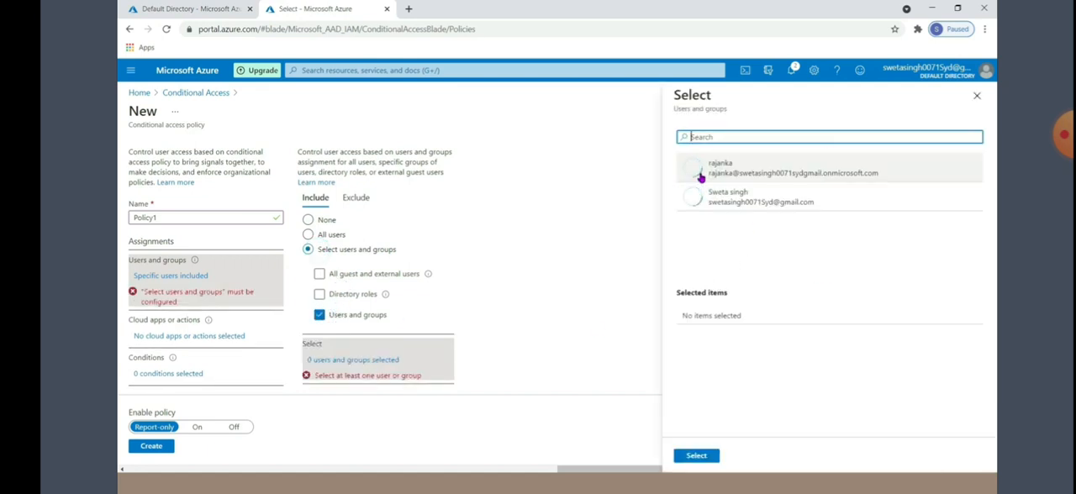
pyautogui.click(695, 173)
pyautogui.click(685, 461)
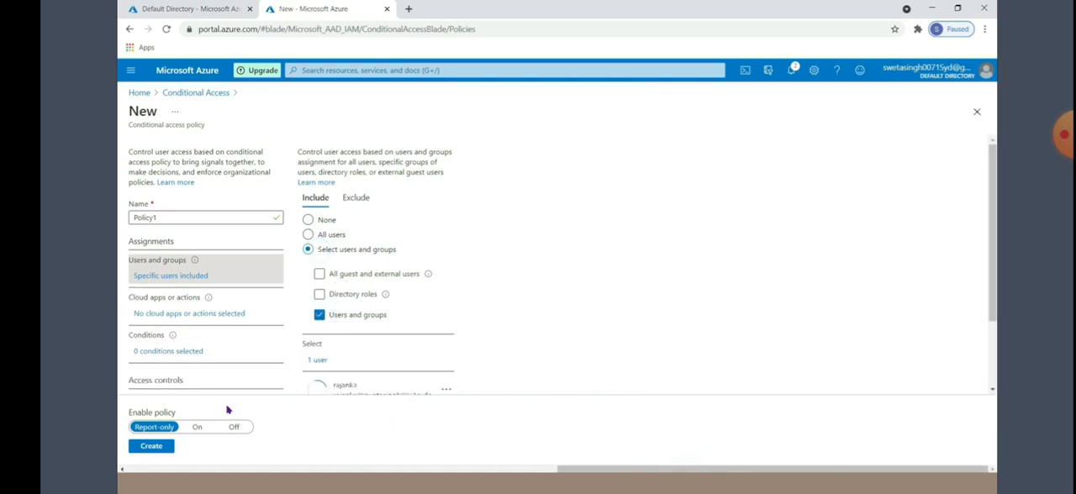
# Enable the locations condition for the new policy and include only the selected location "indialocation"
pyautogui.click(142, 353)
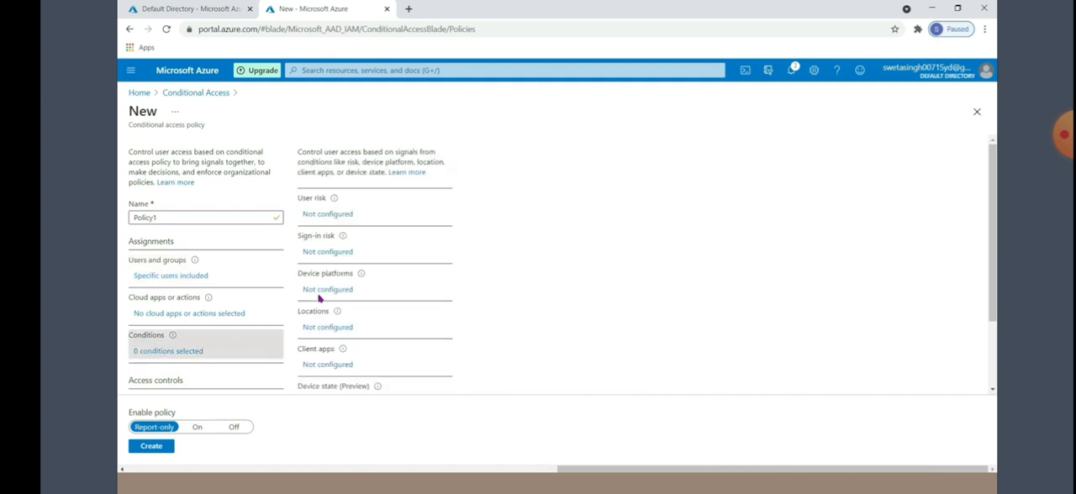
pyautogui.click(319, 330)
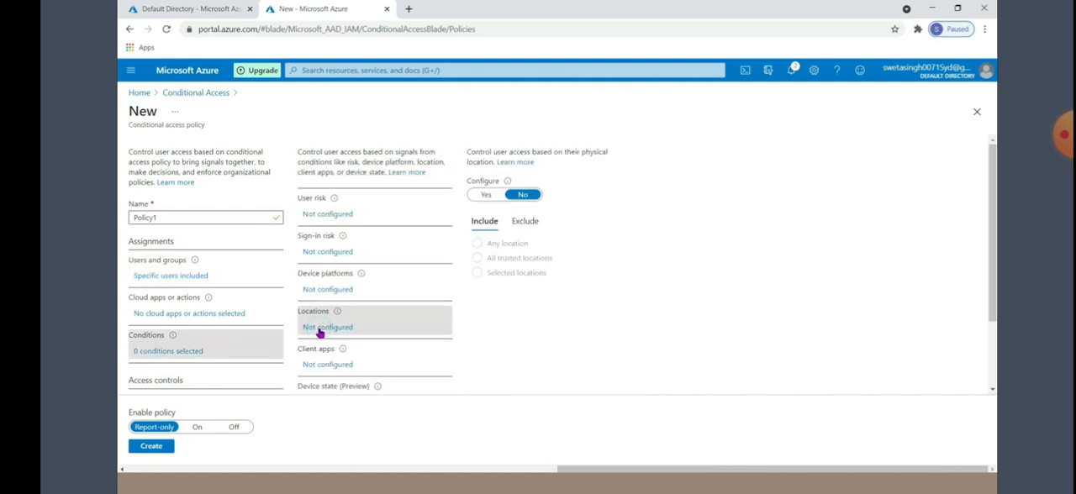
pyautogui.click(487, 195)
pyautogui.click(477, 272)
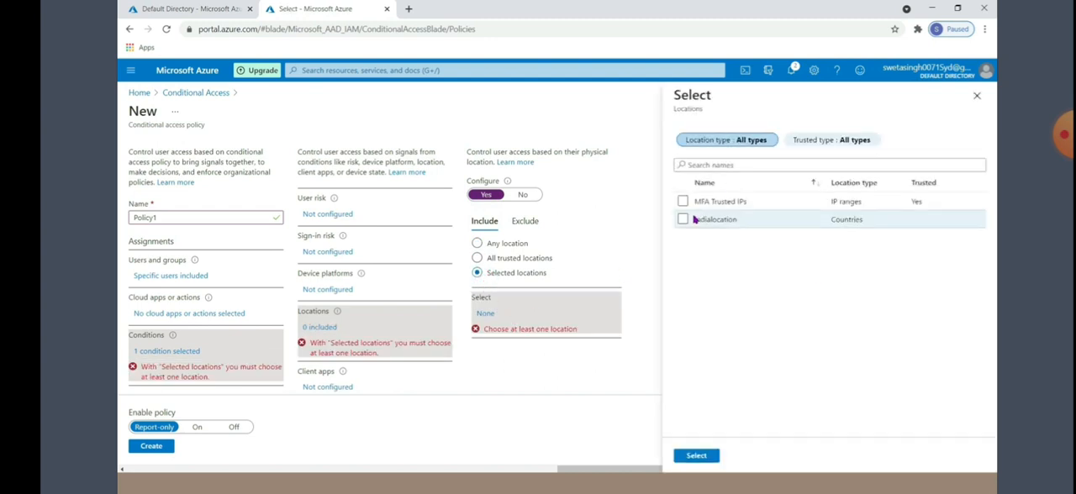
pyautogui.click(682, 220)
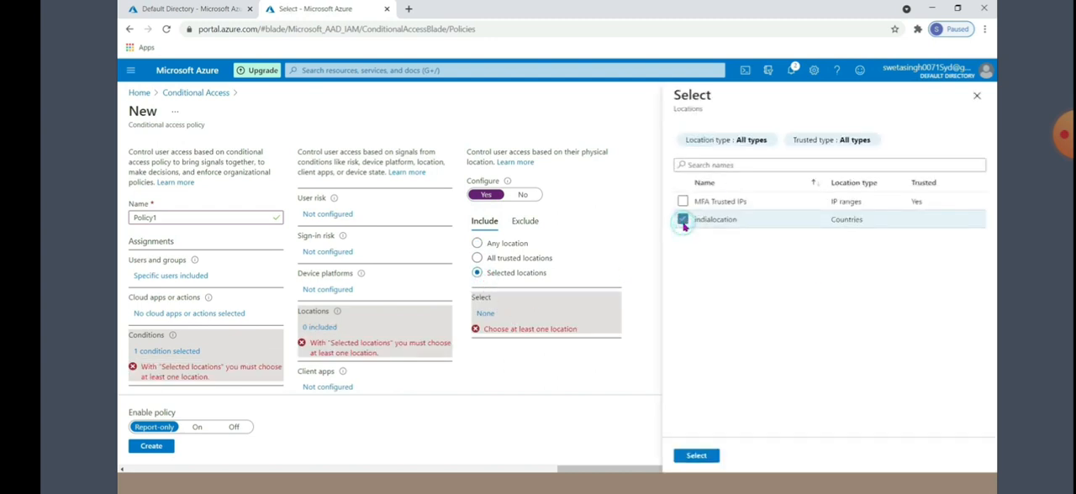
pyautogui.click(696, 459)
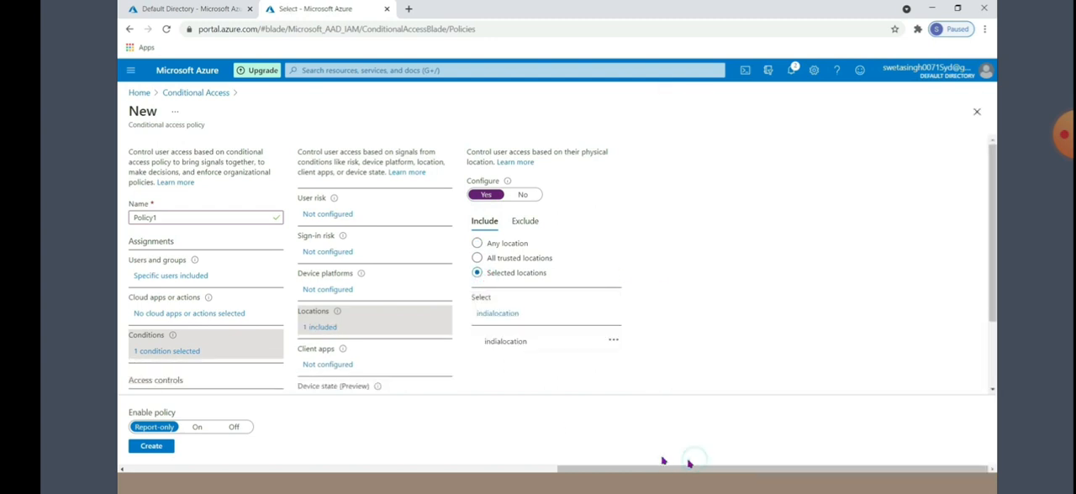
# Include only the selected cloud app Office 365 in Policy1's cloud apps assignment
pyautogui.click(164, 315)
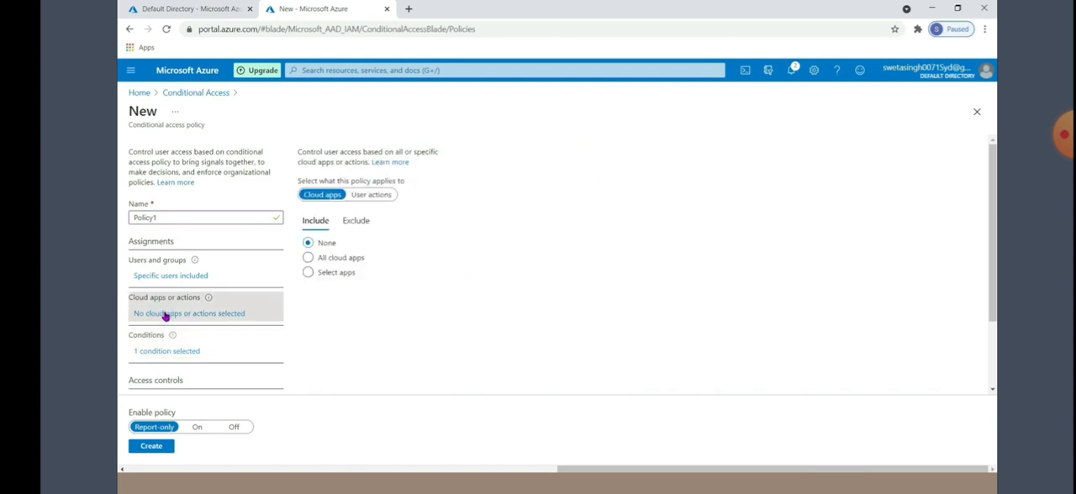
pyautogui.click(308, 273)
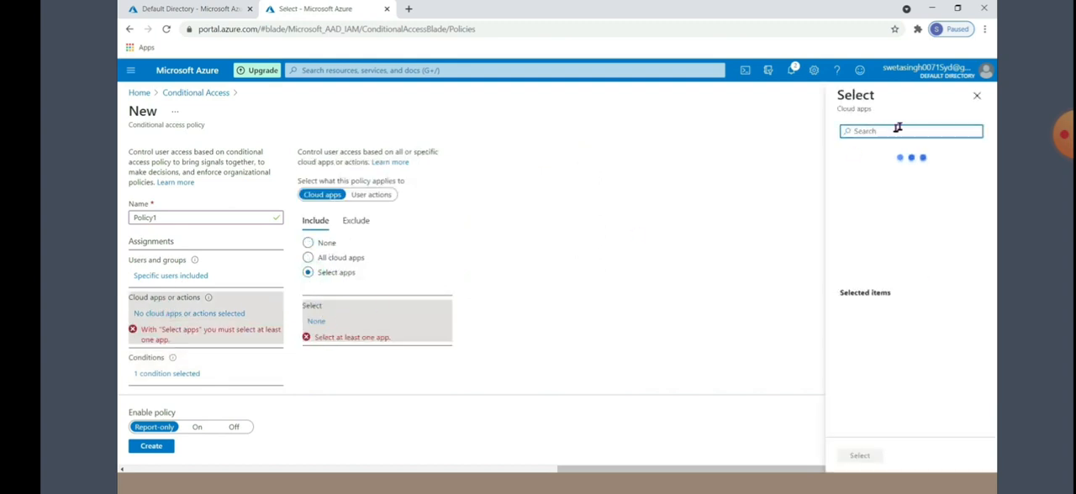
pyautogui.click(858, 155)
pyautogui.click(850, 455)
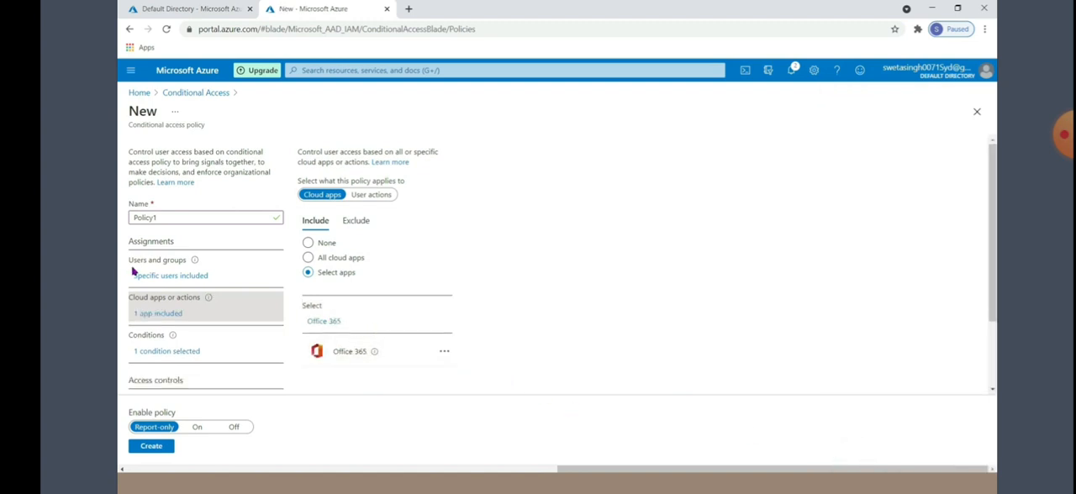
# Set Policy1's grant control to Block access and create the policy with its enable state set to On
pyautogui.scroll(-1, 139, 278)
pyautogui.click(142, 360)
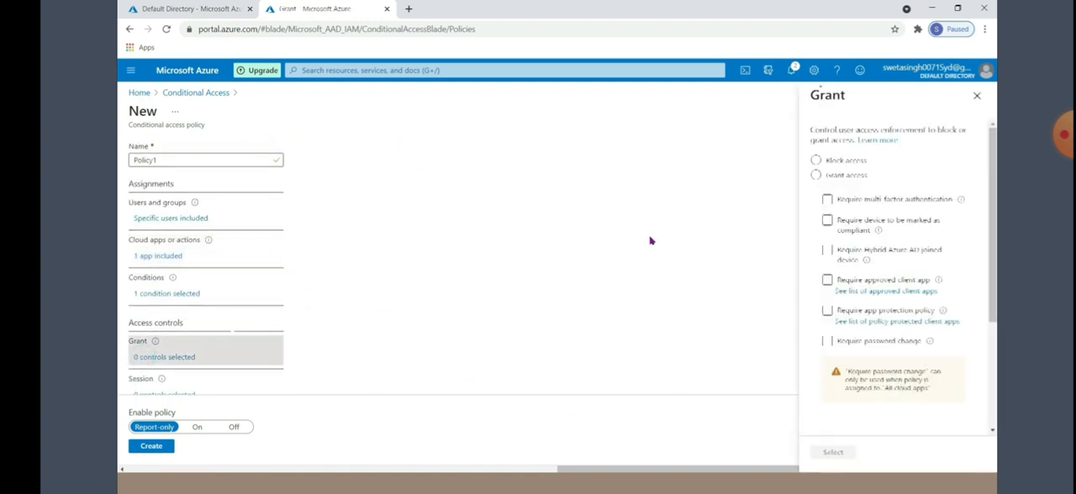
pyautogui.click(827, 160)
pyautogui.click(841, 453)
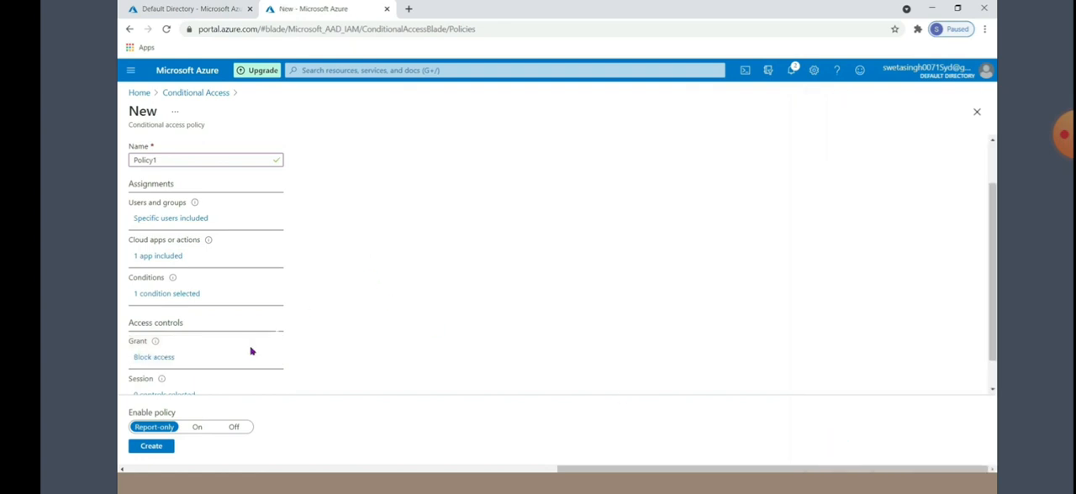
pyautogui.click(197, 429)
pyautogui.click(152, 448)
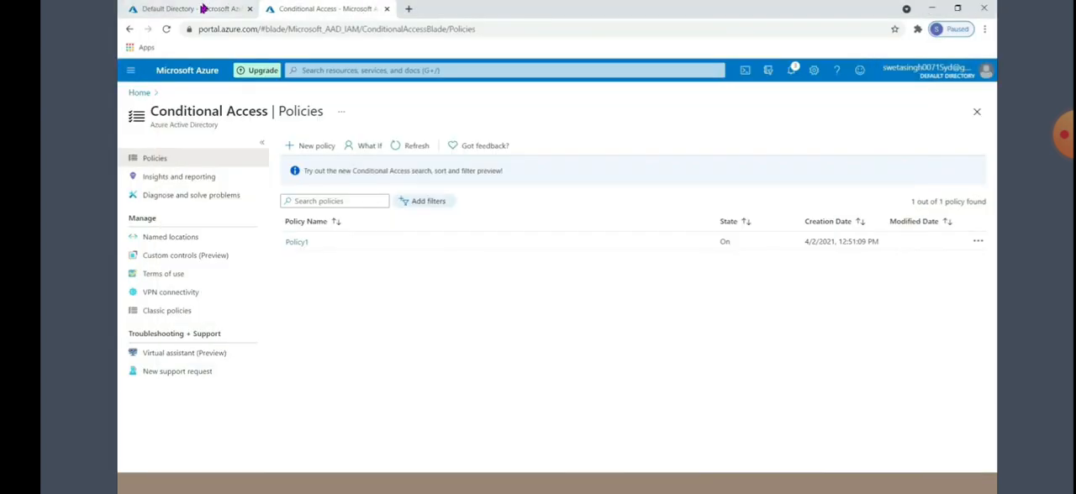
# Open the profile of the user targeted by the policy from the directory's user list and copy the user principal name
pyautogui.click(203, 9)
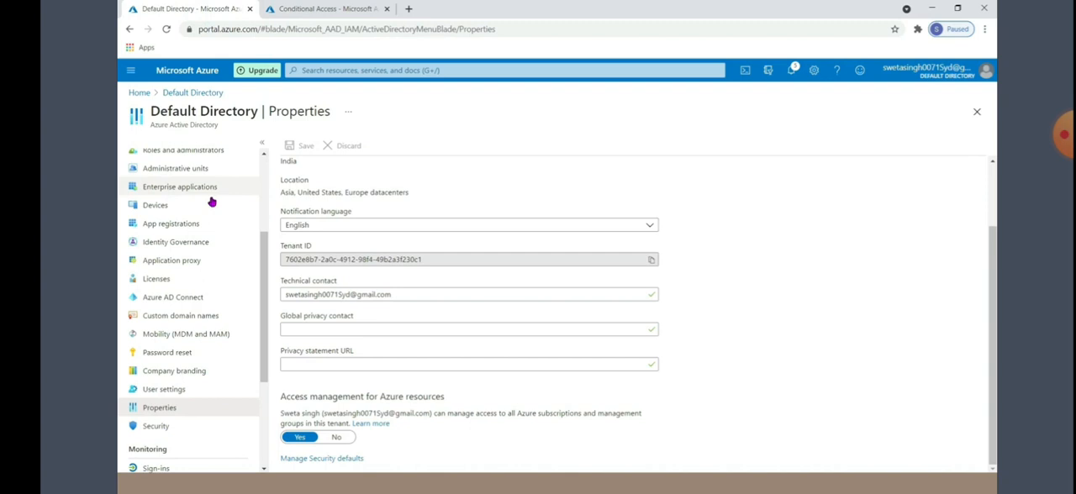
pyautogui.scroll(5, 211, 201)
pyautogui.click(155, 255)
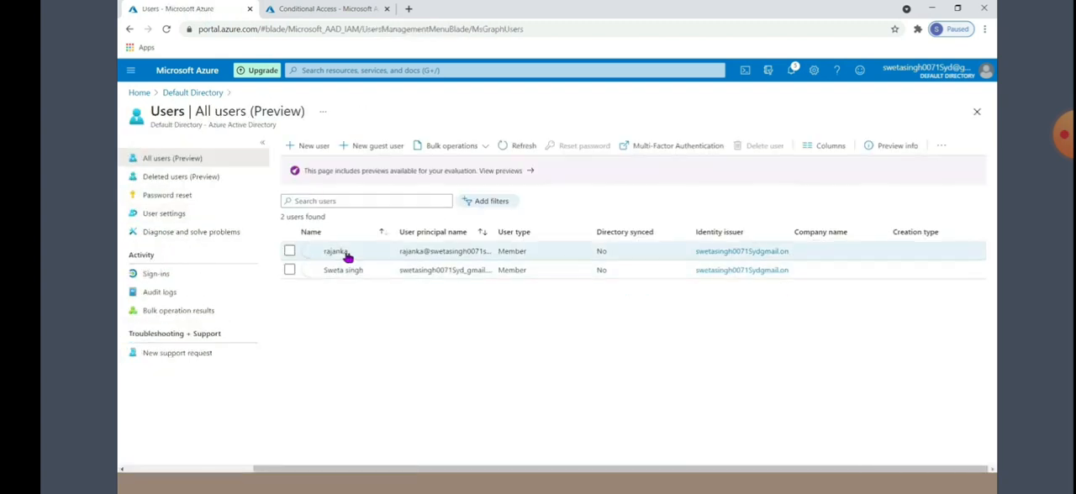
pyautogui.click(344, 255)
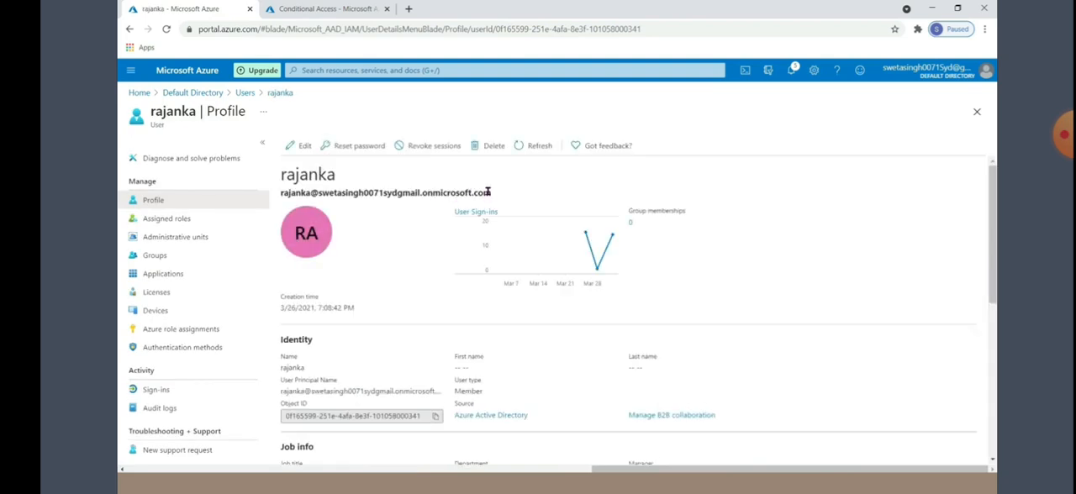
pyautogui.moveTo(493, 193); pyautogui.dragTo(281, 193)
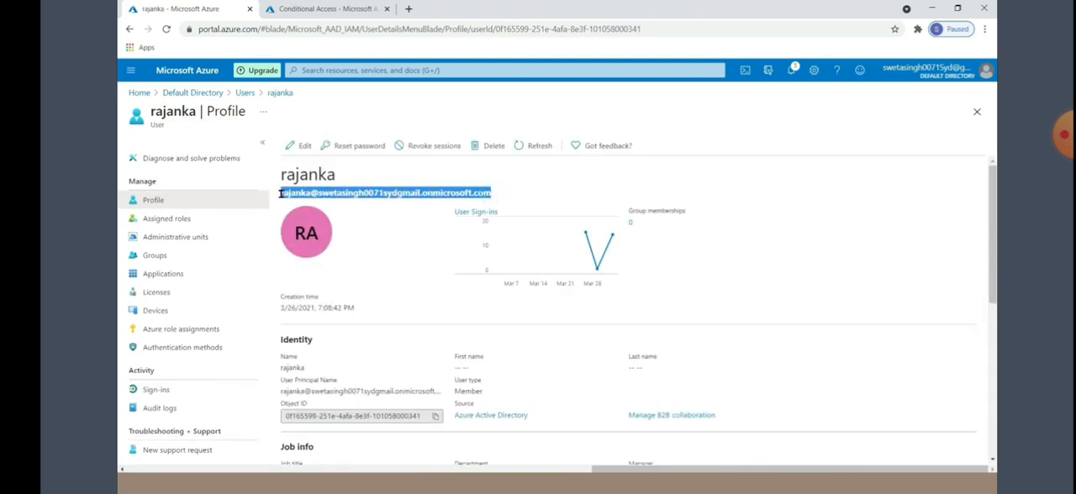
pyautogui.rightClick(286, 193)
pyautogui.click(316, 203)
# Switch to the incognito Microsoft sign-in window and sign in with the copied user principal name and the account password
pyautogui.click(309, 10)
pyautogui.click(212, 12)
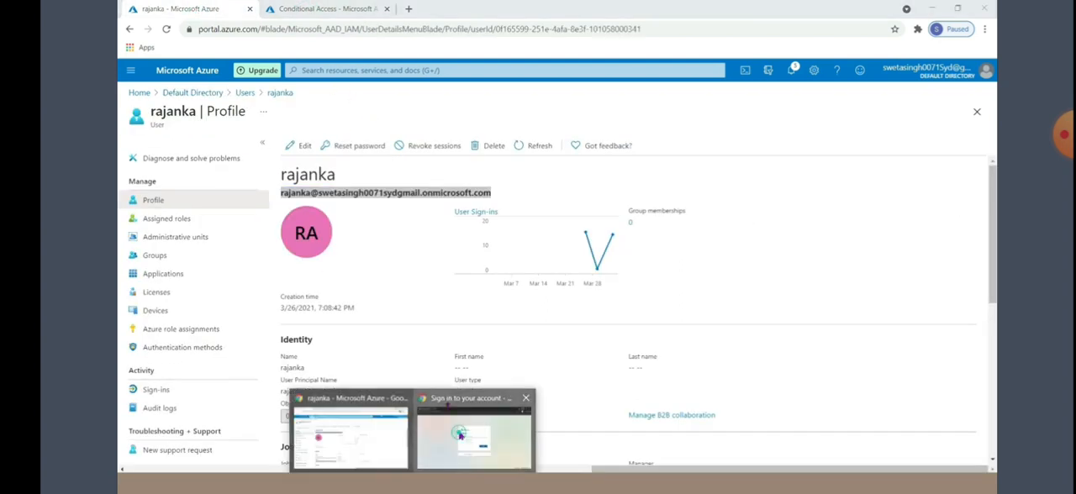
pyautogui.click(459, 433)
pyautogui.hotkey('ctrl', 'v')
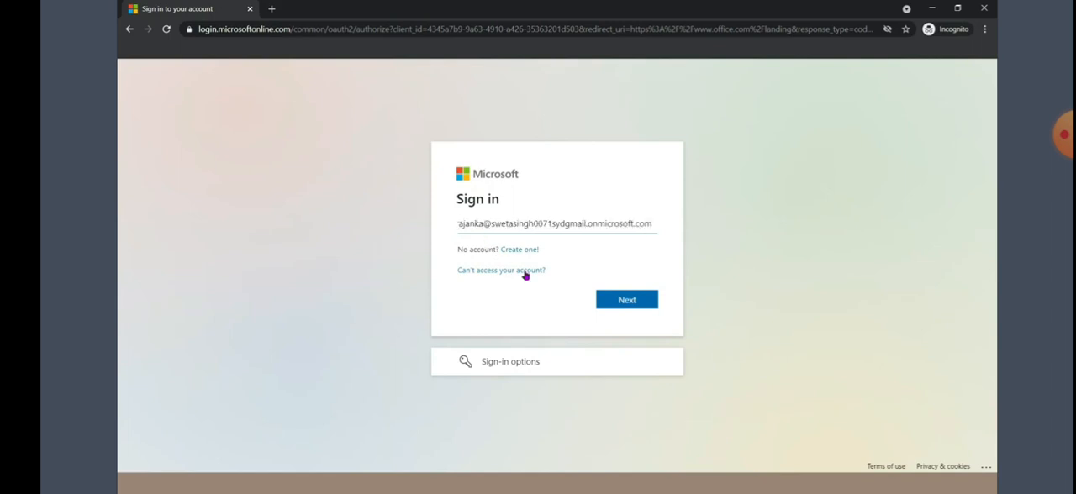
pyautogui.click(656, 224)
pyautogui.click(652, 225)
pyautogui.click(635, 300)
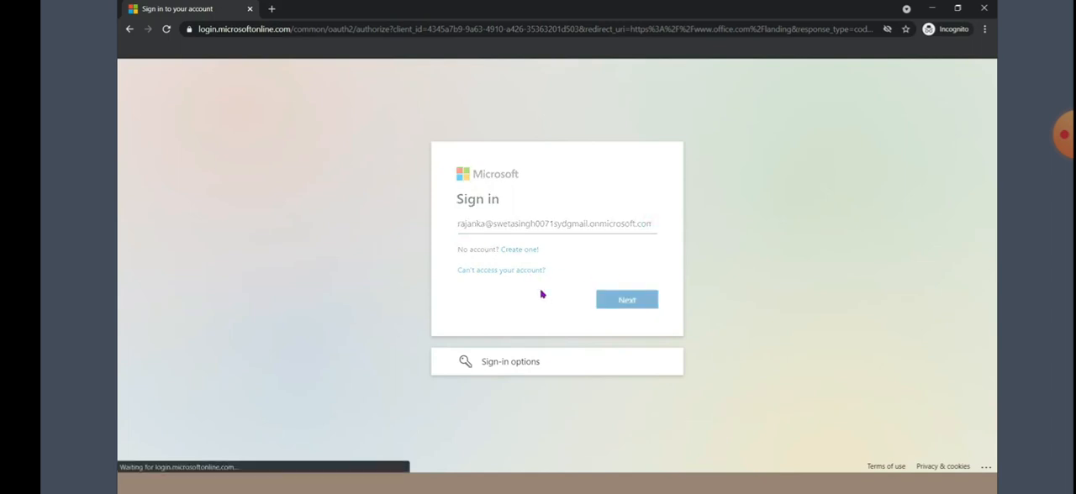
pyautogui.write('•••')
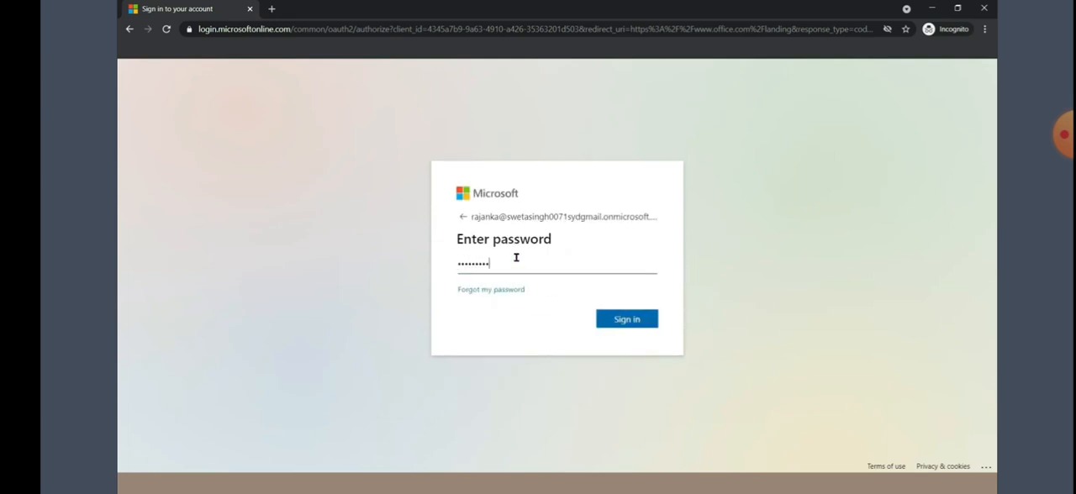
pyautogui.press('Return')
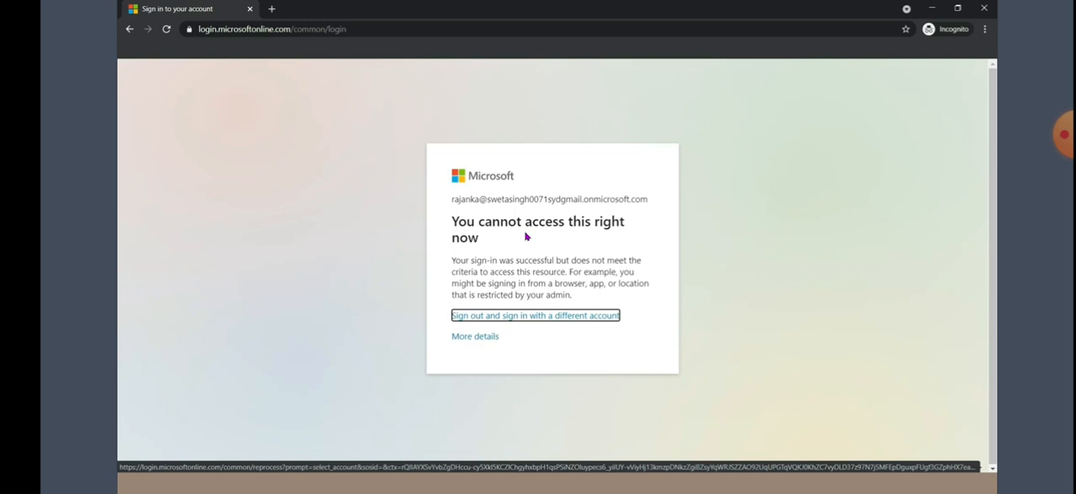
# Return to the Conditional Access policies in the Azure portal, start another new policy and open its conditions
pyautogui.click(932, 8)
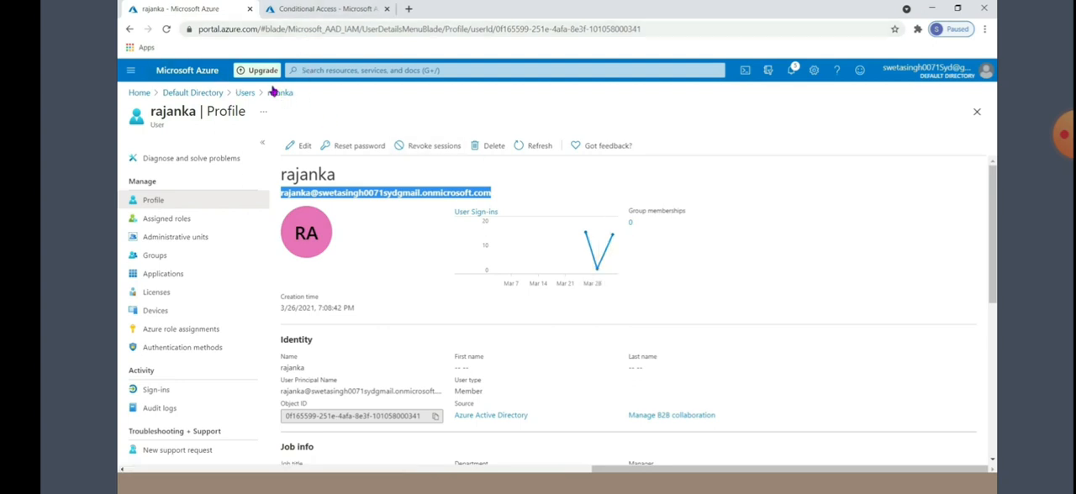
pyautogui.click(313, 10)
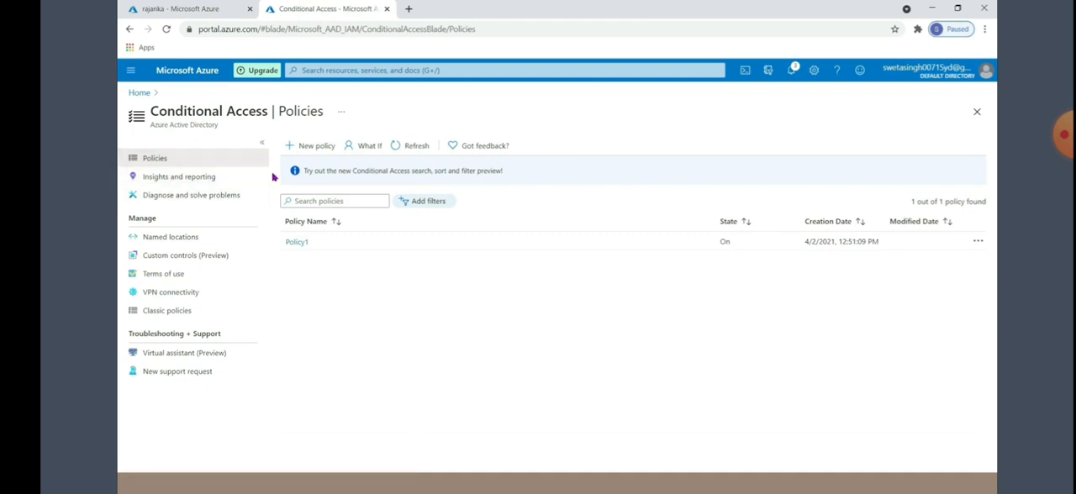
pyautogui.click(312, 146)
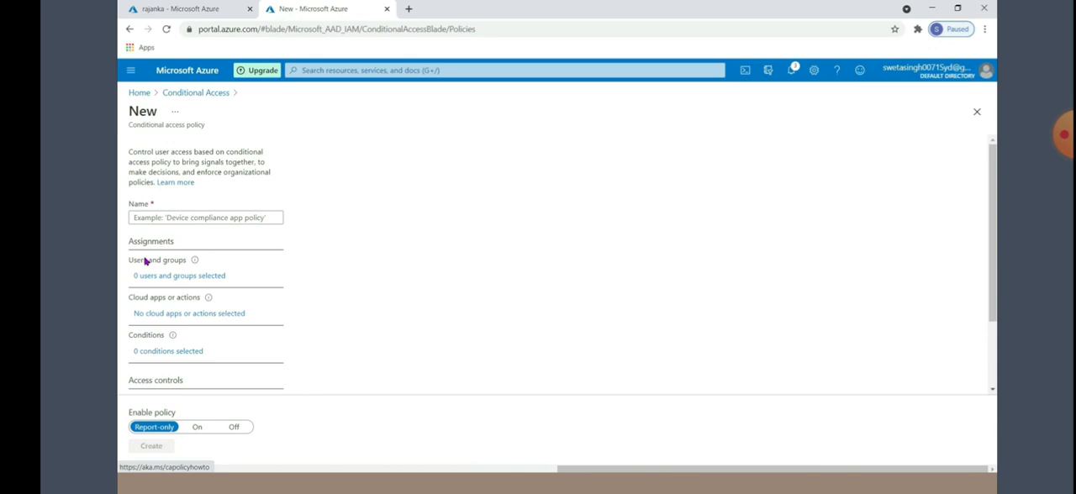
pyautogui.click(159, 355)
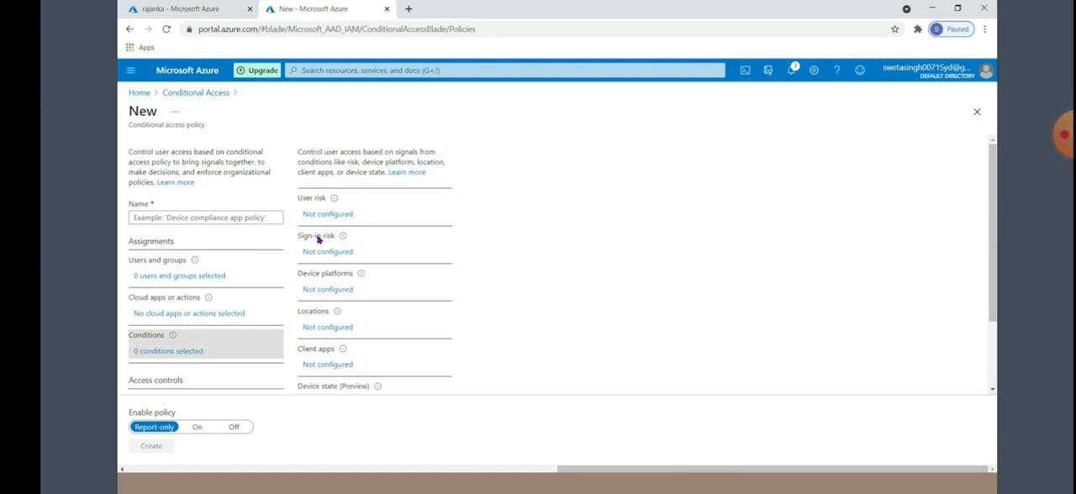
# Try enabling the device platforms condition with the option to select specific platforms, and discard the edits
pyautogui.click(325, 292)
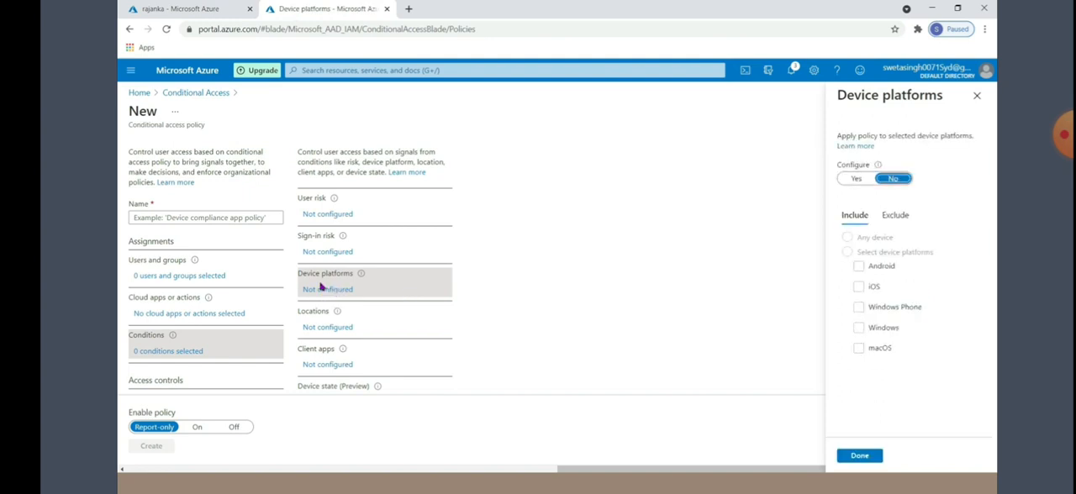
pyautogui.click(856, 180)
pyautogui.click(848, 252)
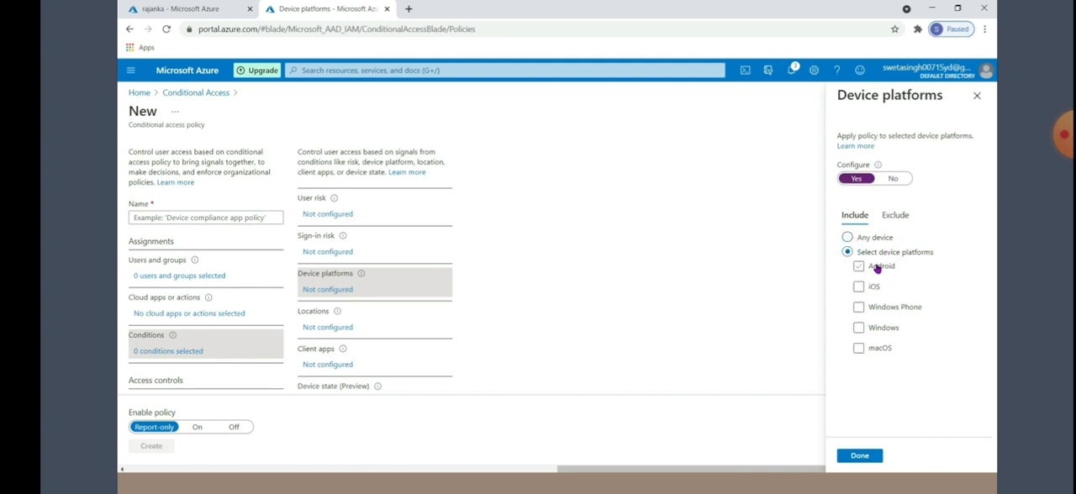
pyautogui.click(875, 307)
pyautogui.click(978, 95)
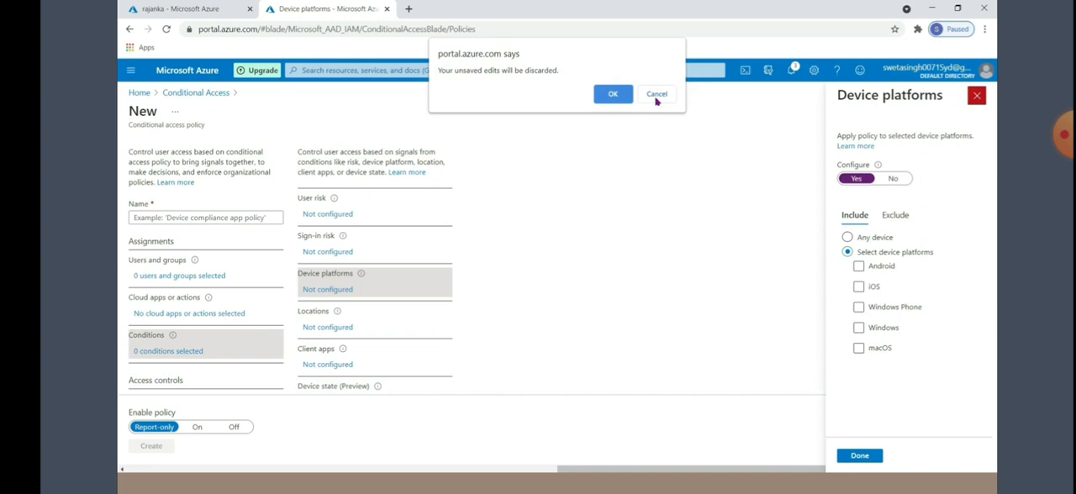
pyautogui.click(613, 95)
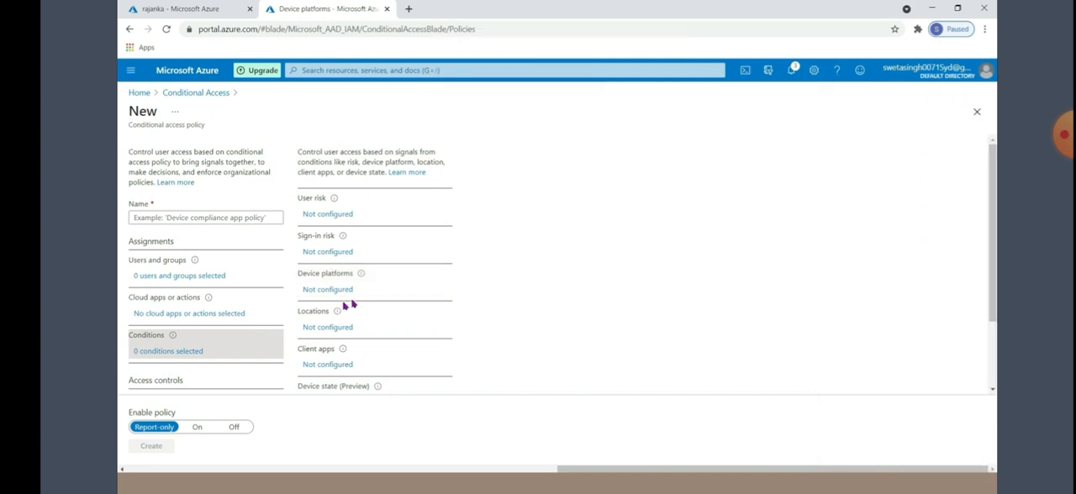
# Examine the options of the locations, client apps and device state conditions, closing device state without applying it
pyautogui.click(319, 329)
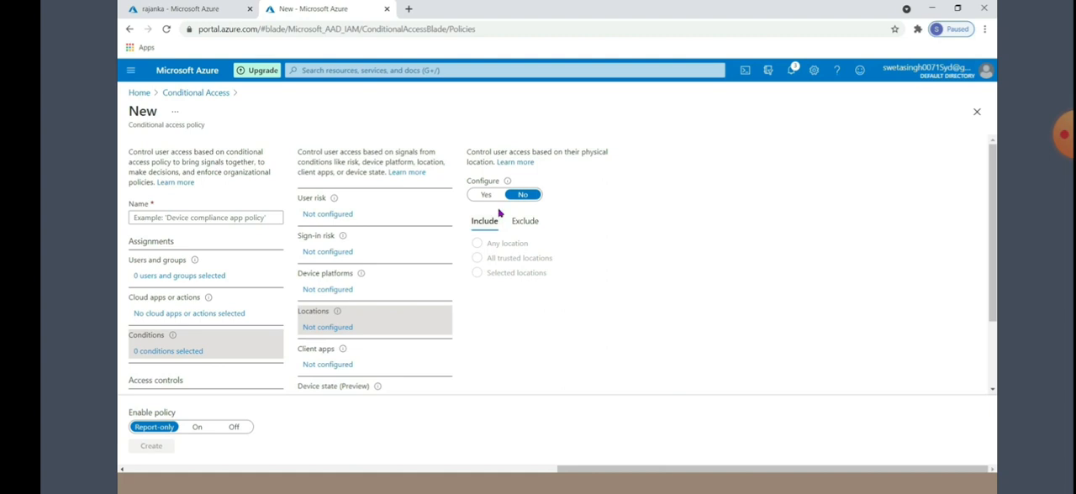
pyautogui.click(318, 367)
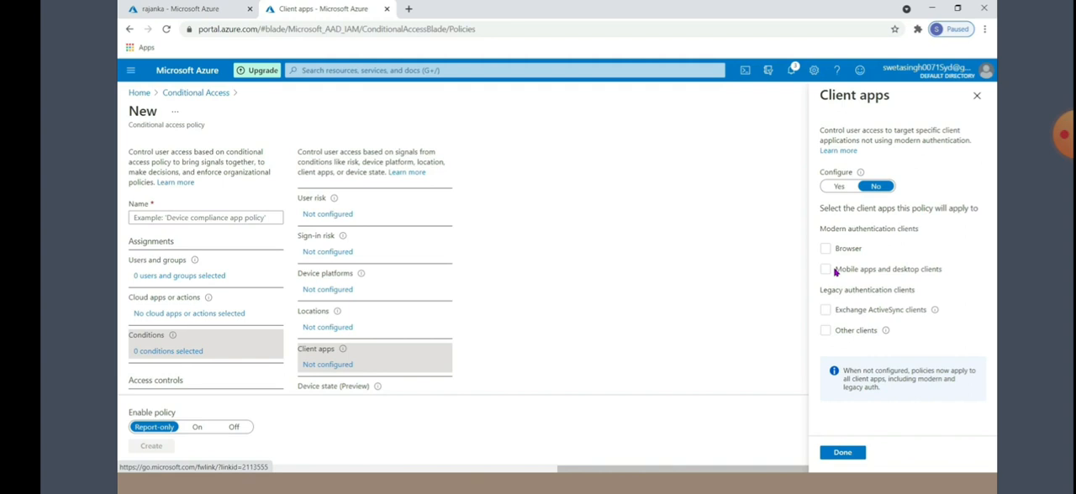
pyautogui.scroll(-1, 622, 291)
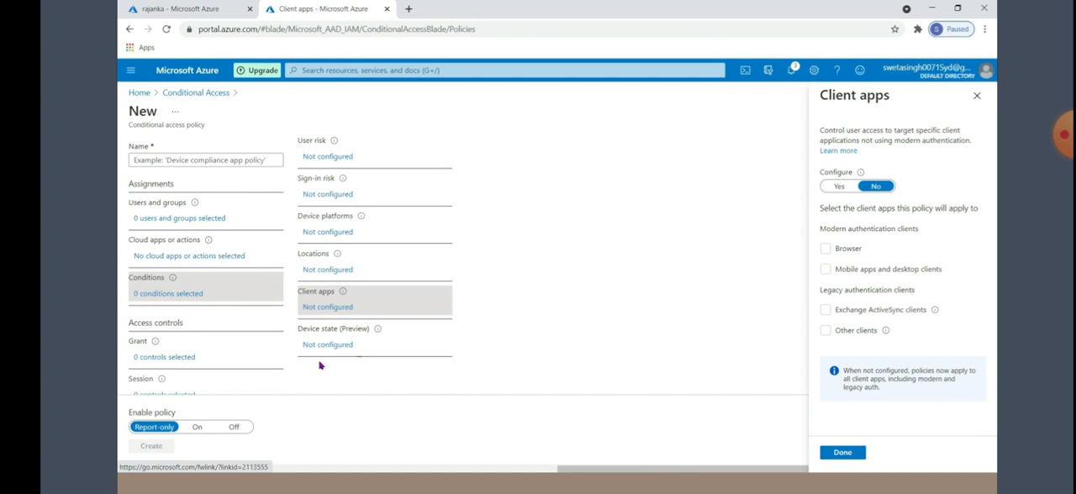
pyautogui.click(315, 344)
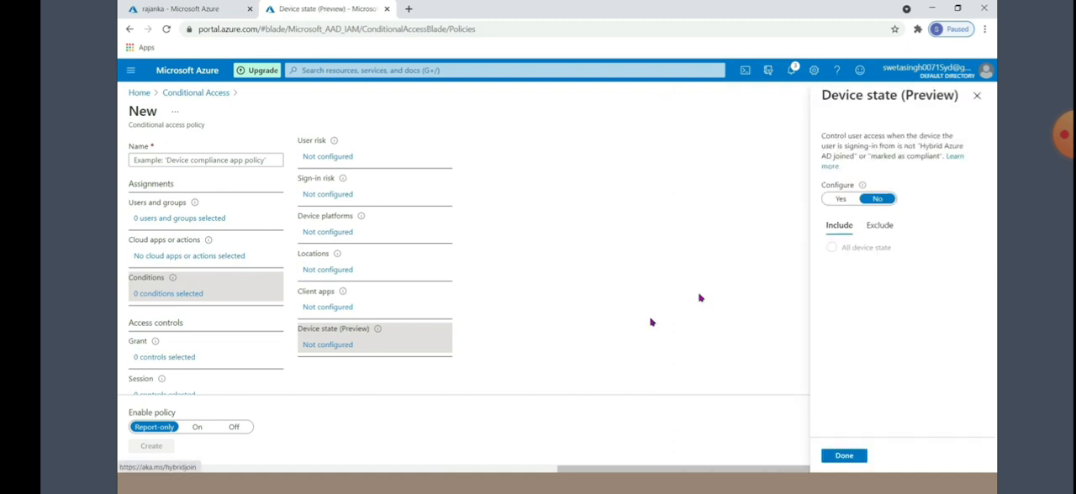
pyautogui.click(840, 200)
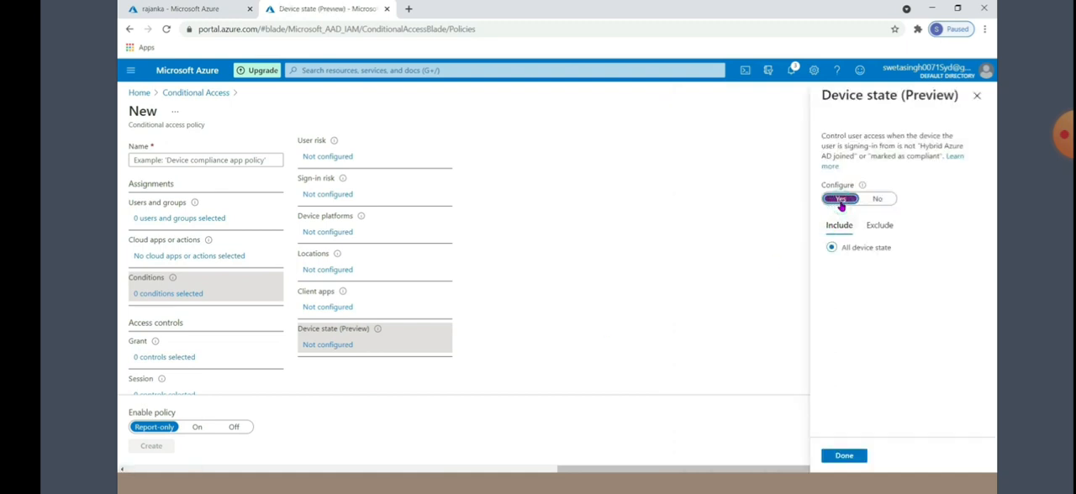
pyautogui.click(977, 96)
# Choose Grant access for the new policy and try requirements such as password change, multi-factor authentication and Hybrid Azure AD joined device
pyautogui.scroll(-1, 224, 296)
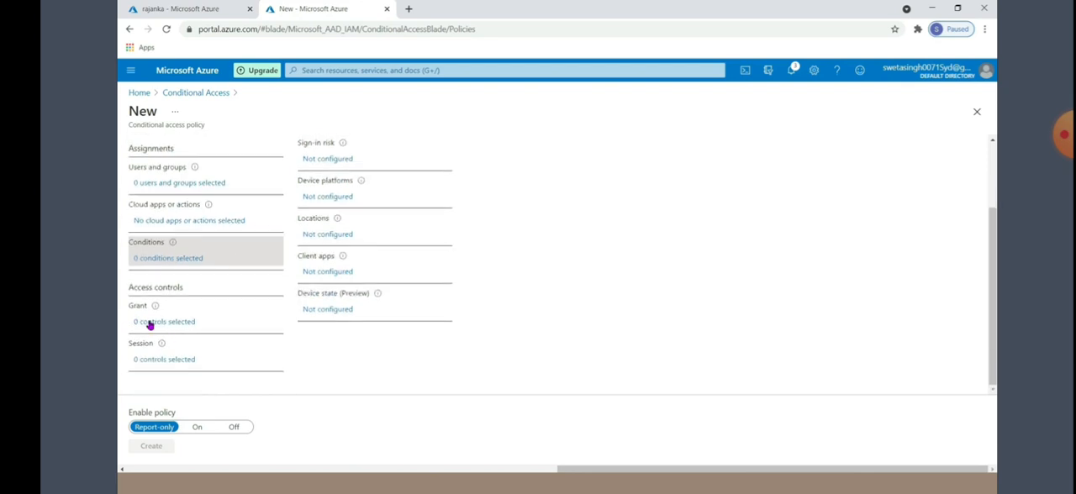
pyautogui.click(149, 324)
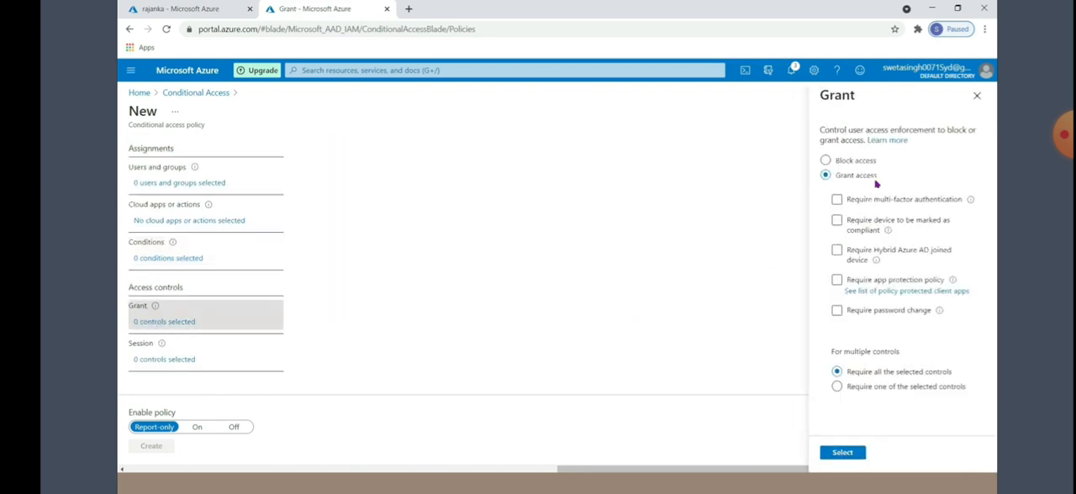
pyautogui.click(826, 160)
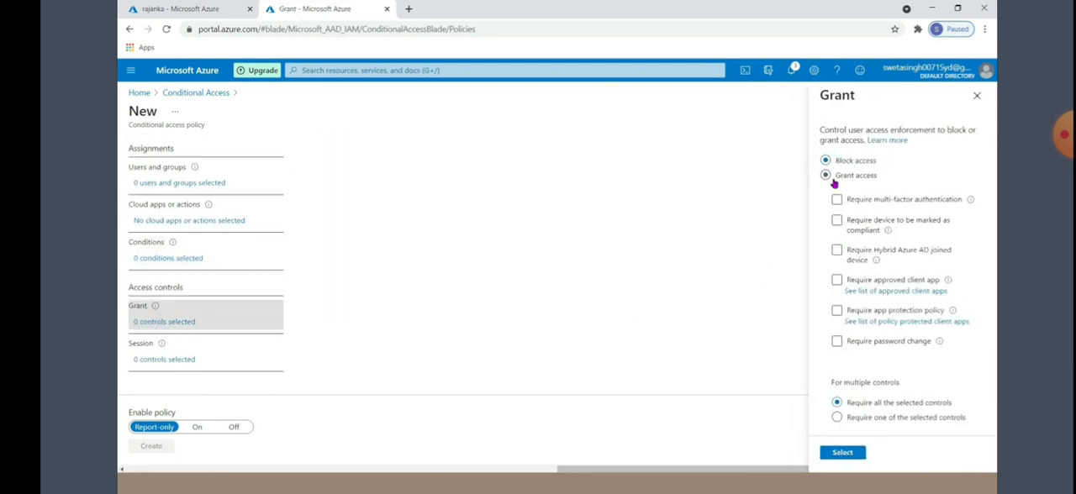
pyautogui.click(826, 175)
pyautogui.click(837, 342)
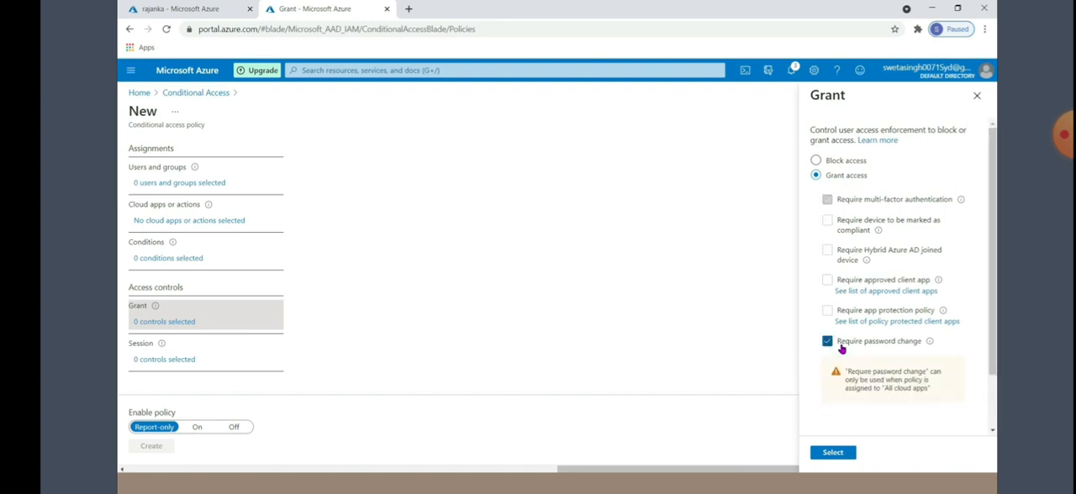
pyautogui.click(829, 345)
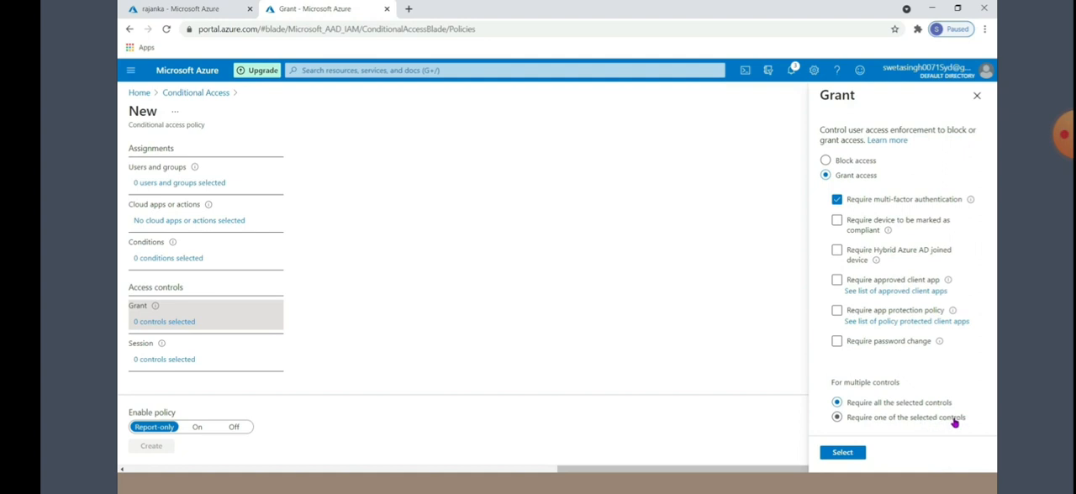
pyautogui.click(837, 250)
pyautogui.click(828, 280)
# Switch to Paint and start a text note below the existing policy note with the username followed by "-India-Office 365"
pyautogui.hotkey('alt', 'Tab')
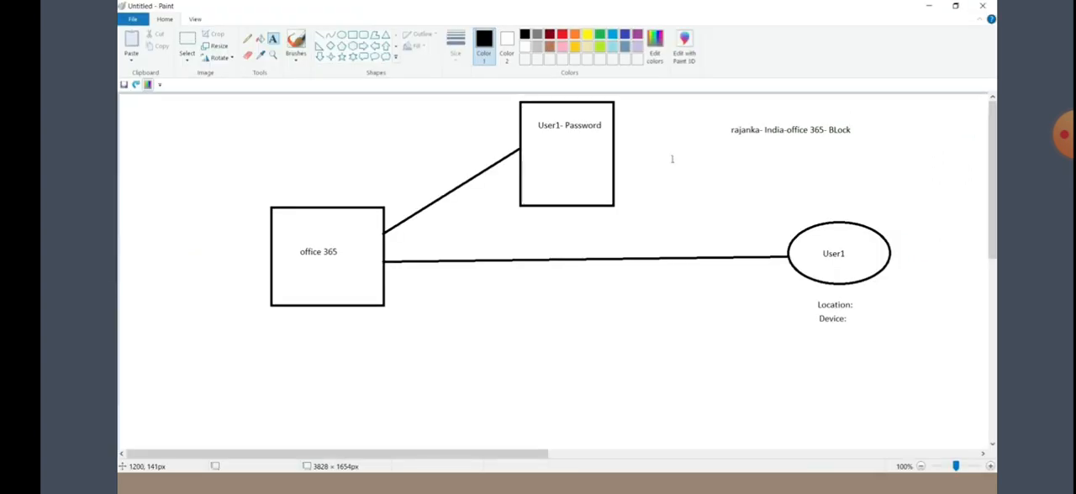
pyautogui.click(669, 166)
pyautogui.write('rajanka-Indi')
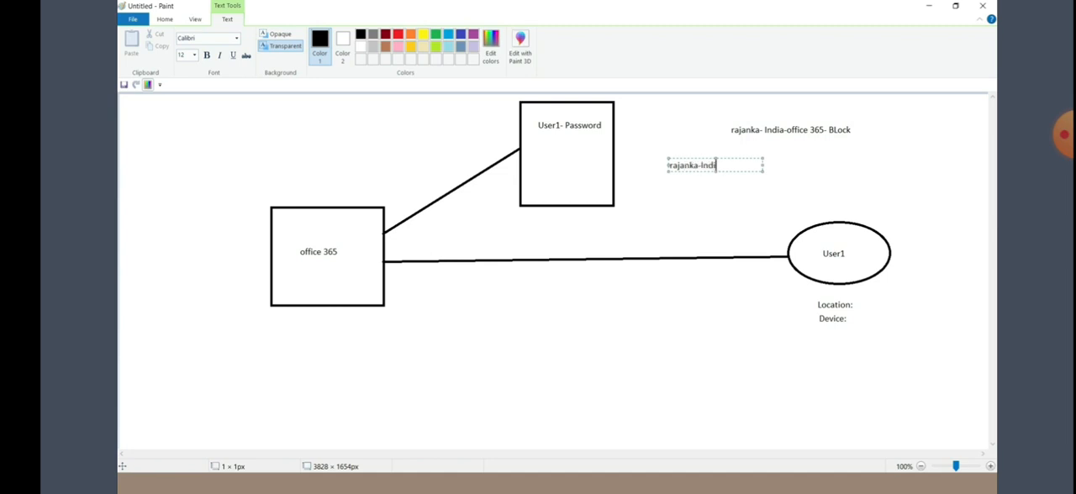
pyautogui.write('a-Office 365')
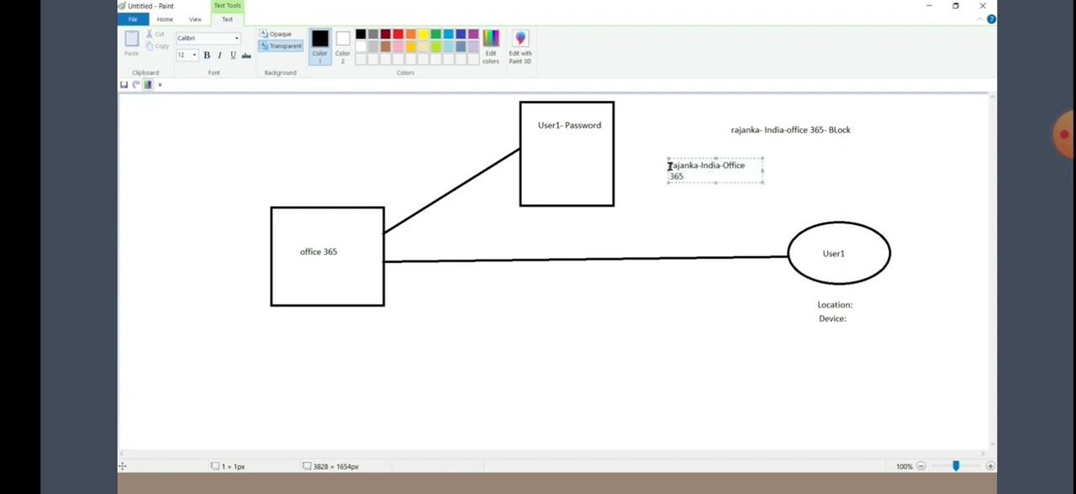
pyautogui.write('-allowed-MFA-Terms of Use')
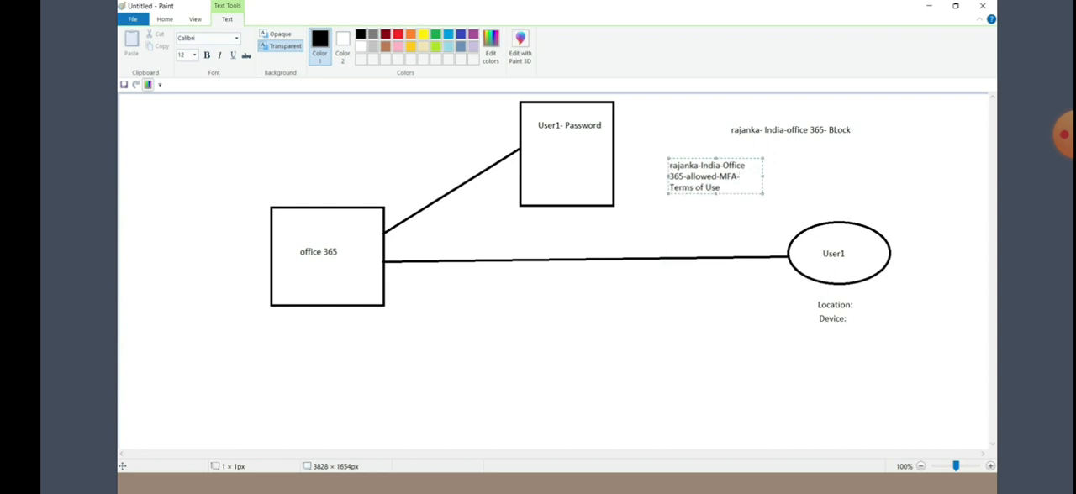
# Extend the note with "-allowed-MFA-Terms of Use" and widen its text box so the note fits on one line
pyautogui.moveTo(763, 179); pyautogui.dragTo(906, 179)
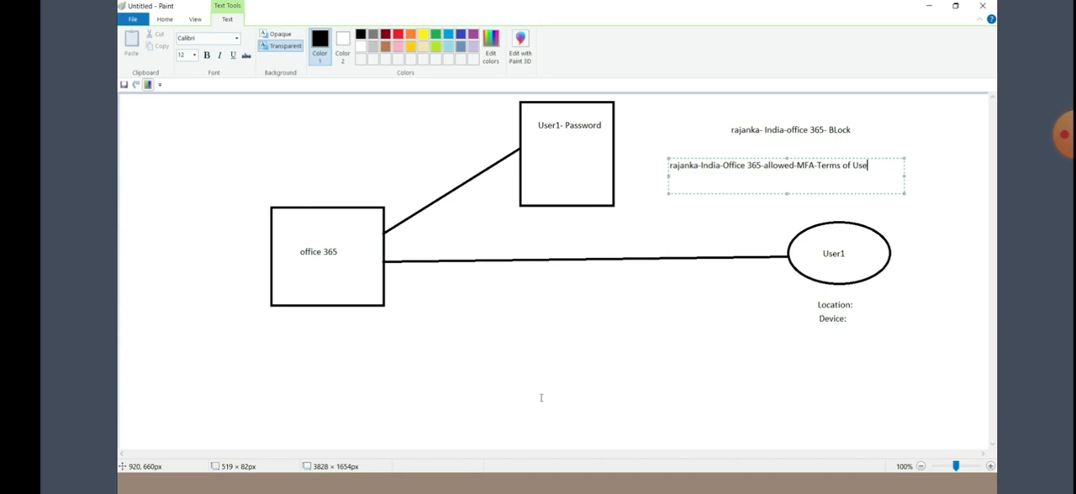
# Open the Term of use PDF from the desktop to review the document
pyautogui.press('super+d')
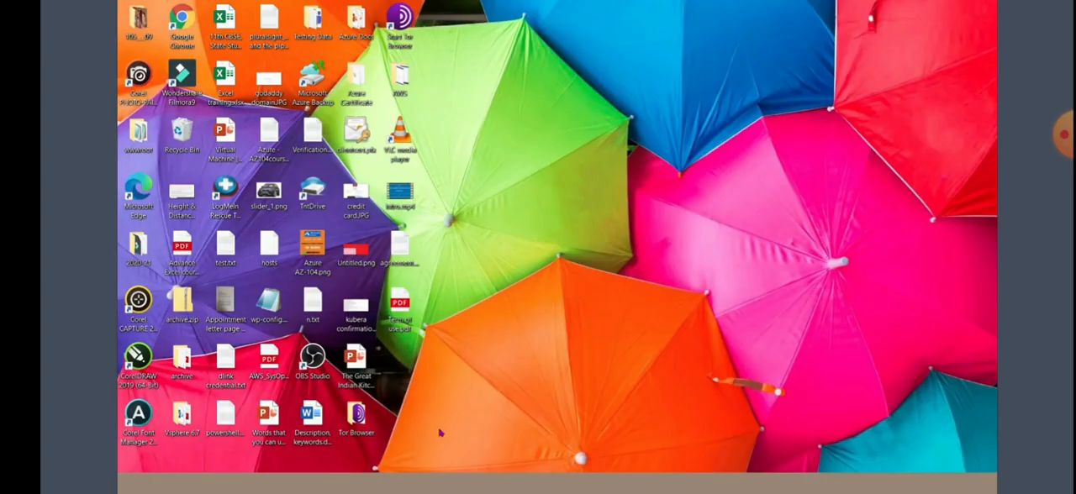
pyautogui.doubleClick(406, 311)
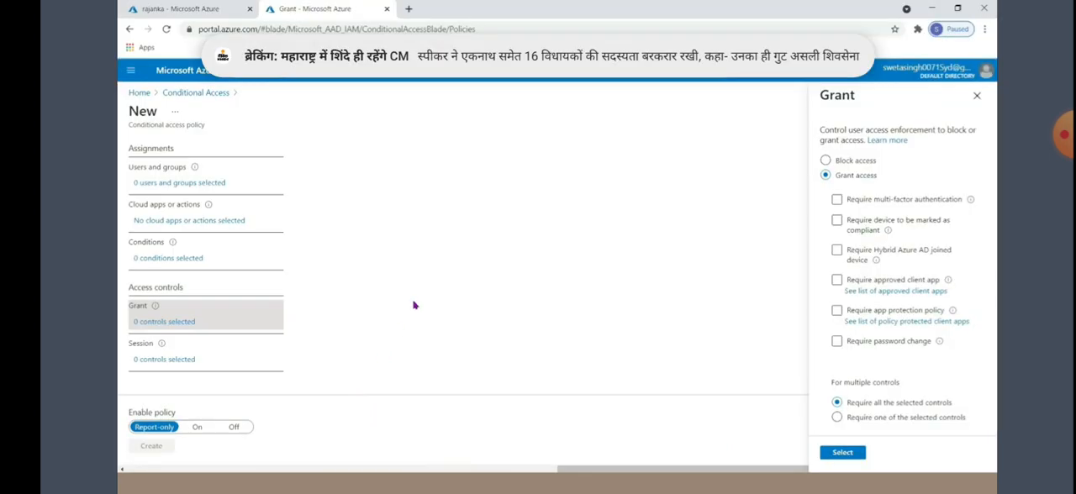
# In the Azure portal's Conditional Access, start new terms of use with the name and display name term1
pyautogui.click(193, 96)
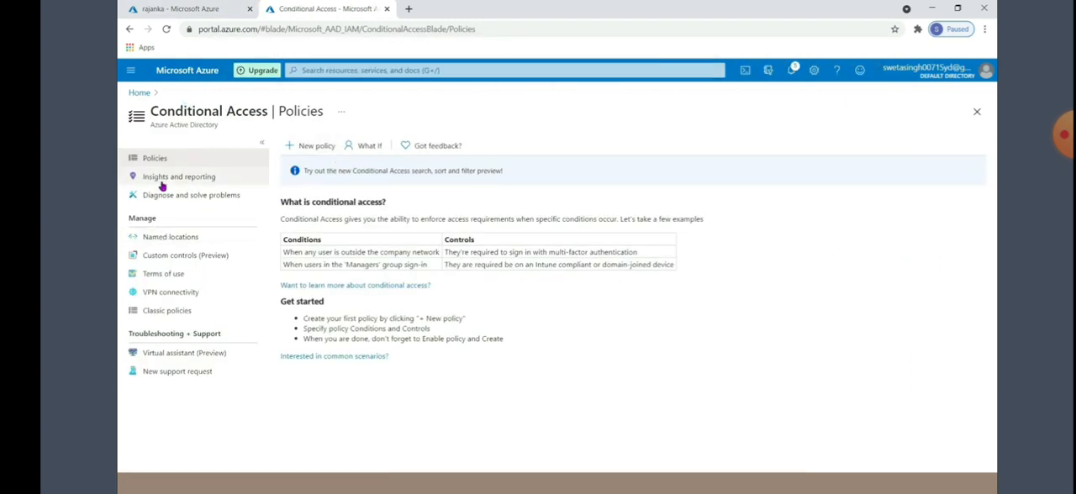
pyautogui.click(172, 278)
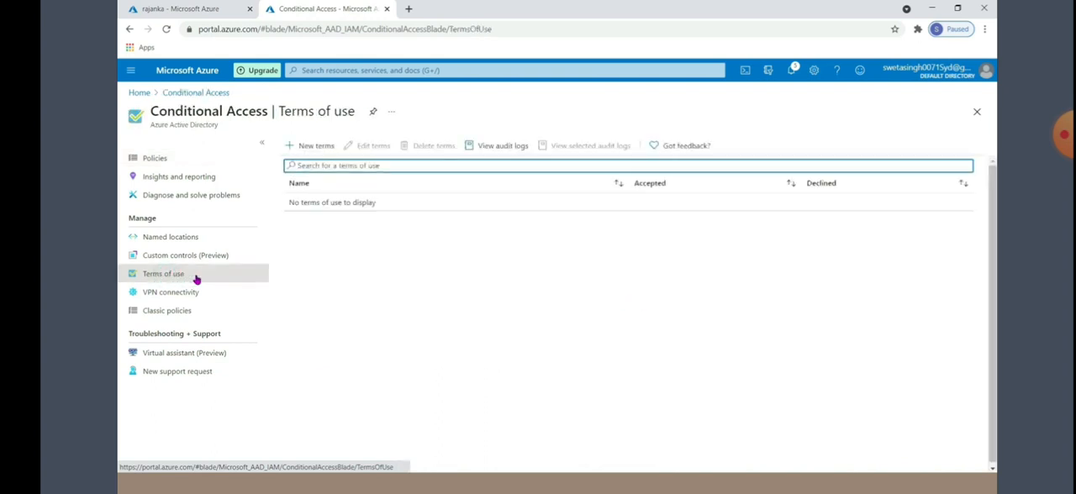
pyautogui.click(308, 145)
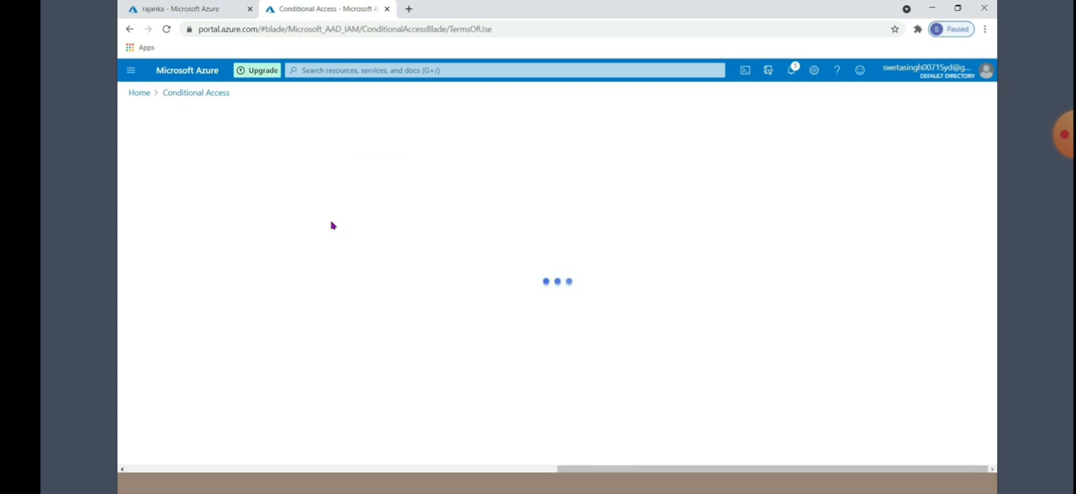
pyautogui.write('term1')
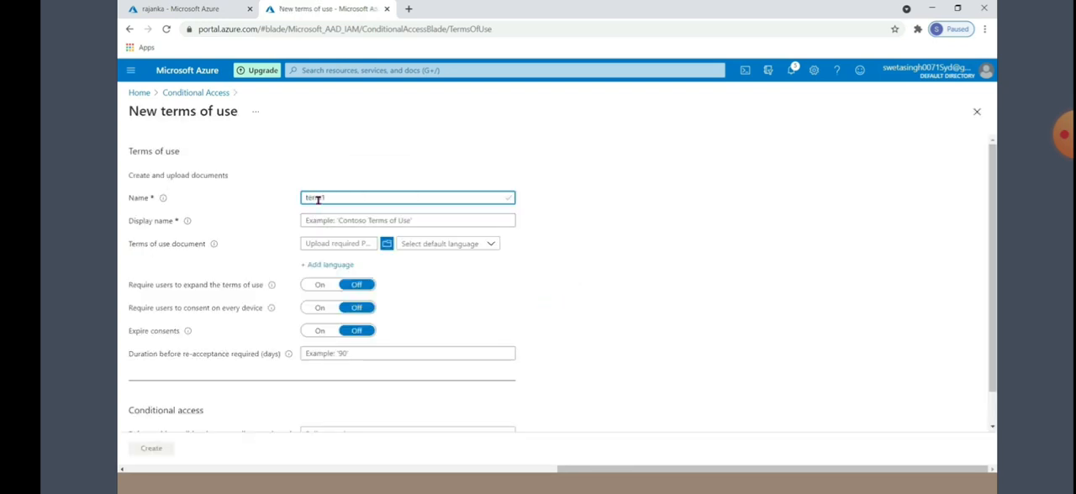
pyautogui.moveTo(331, 202); pyautogui.dragTo(255, 204)
pyautogui.hotkey('ctrl', 'c')
pyautogui.click(303, 221)
pyautogui.hotkey('ctrl', 'v')
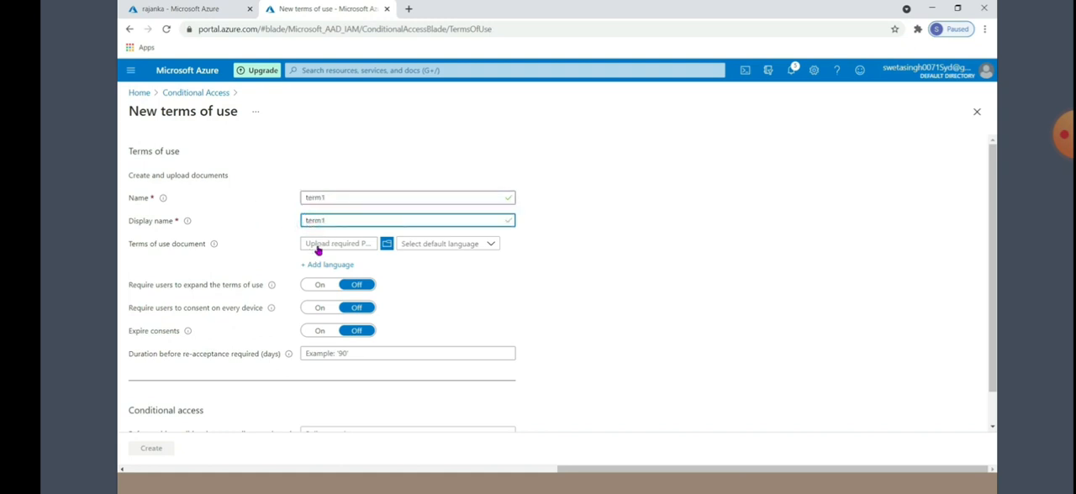
# Upload Term of use.pdf as the terms of use document and set its default language to English
pyautogui.click(388, 245)
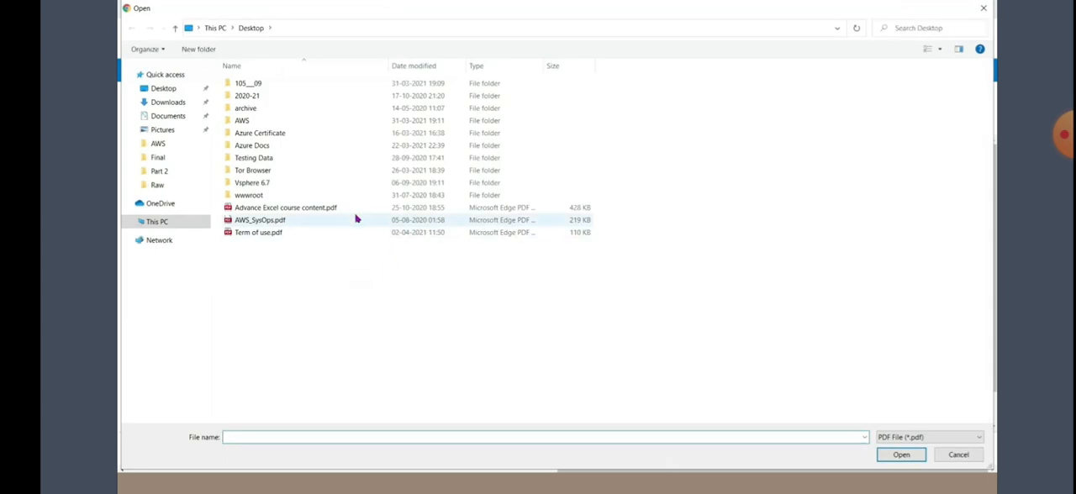
pyautogui.click(303, 235)
pyautogui.click(898, 456)
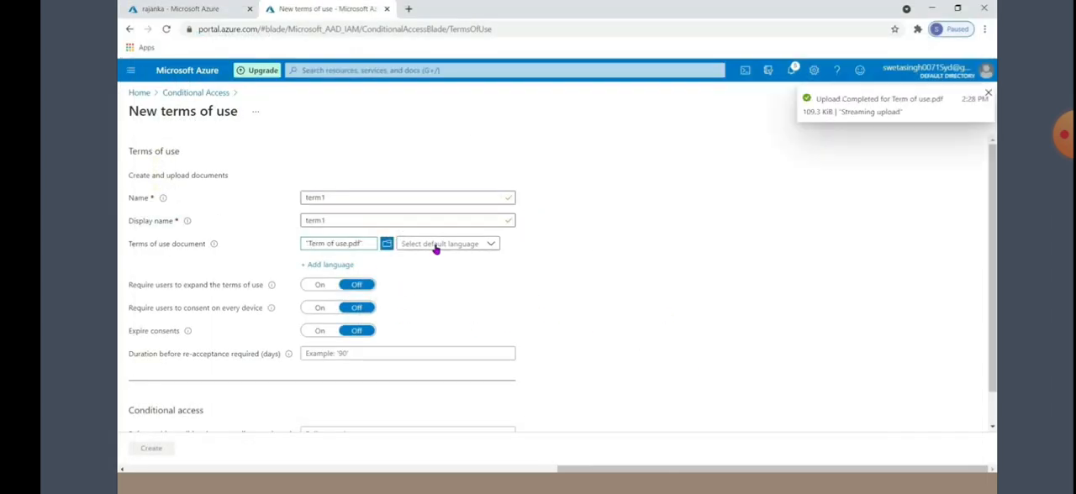
pyautogui.click(435, 249)
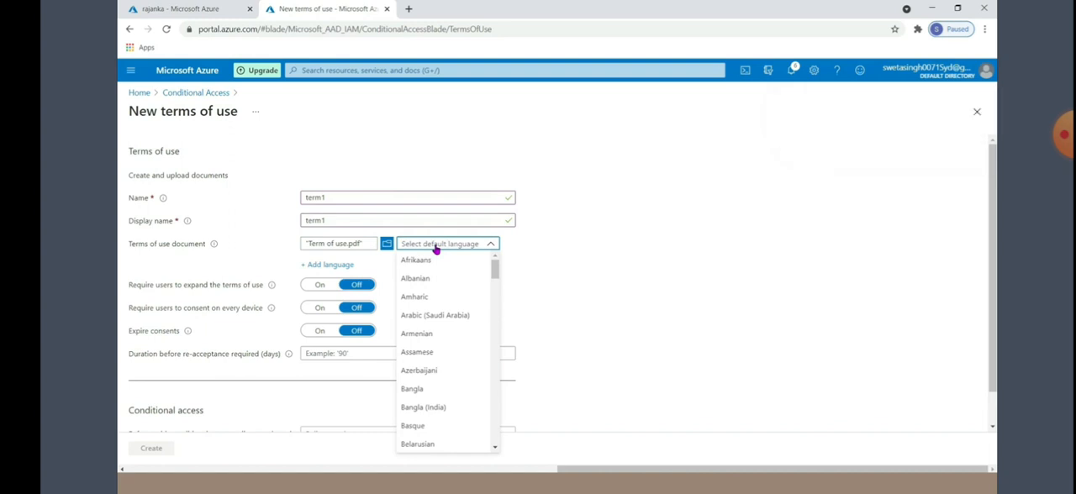
pyautogui.scroll(-3, 452, 306)
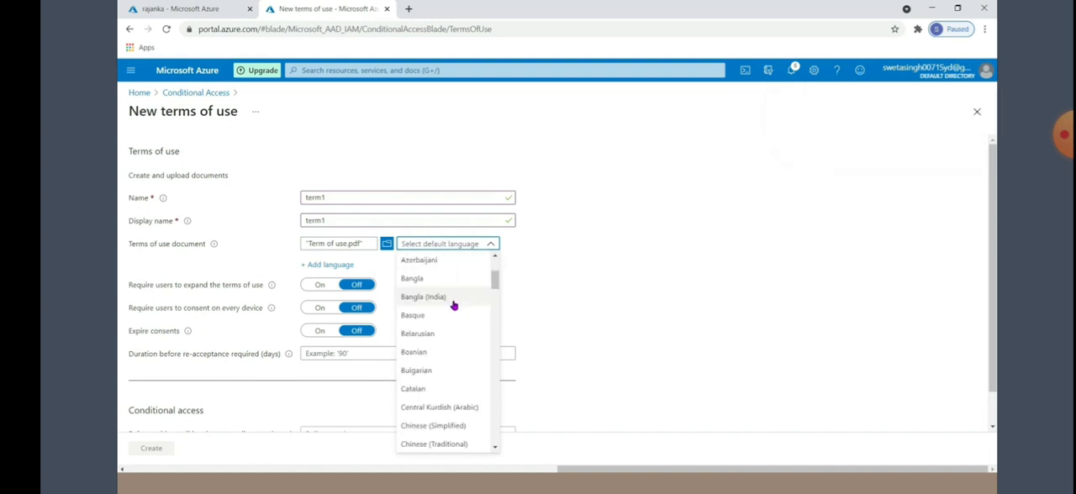
pyautogui.click(425, 444)
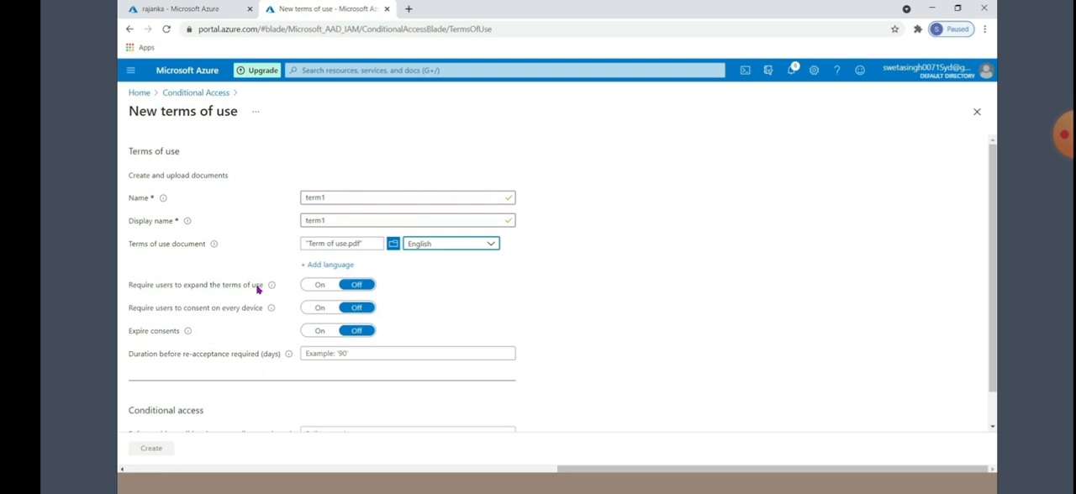
# Require users to expand the terms of use, enforce them with the Custom policy template, and create them
pyautogui.click(318, 289)
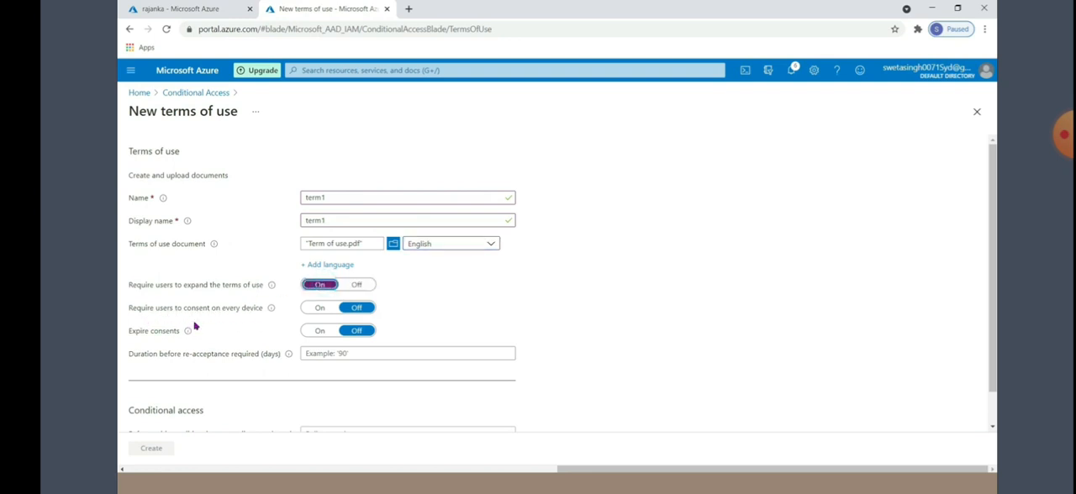
pyautogui.scroll(-1, 168, 340)
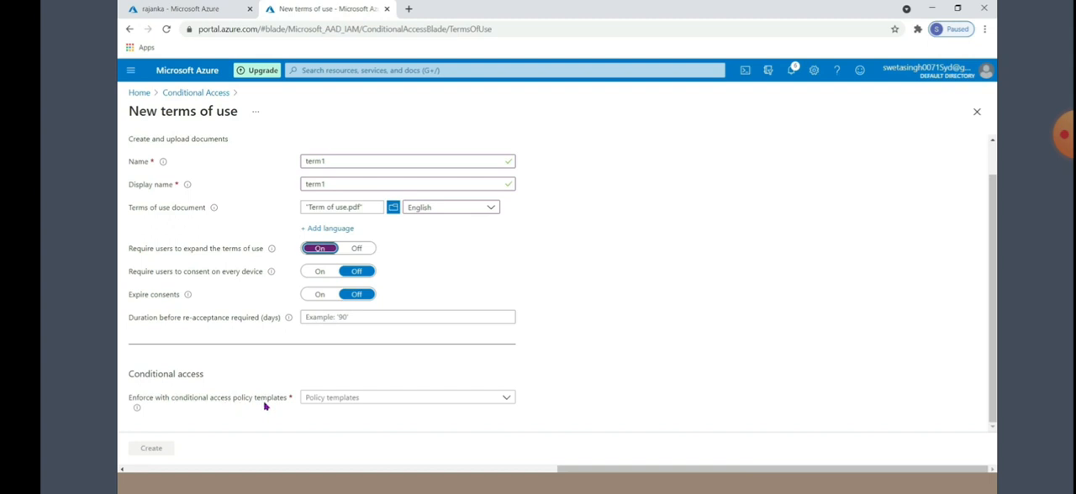
pyautogui.click(332, 404)
pyautogui.click(328, 414)
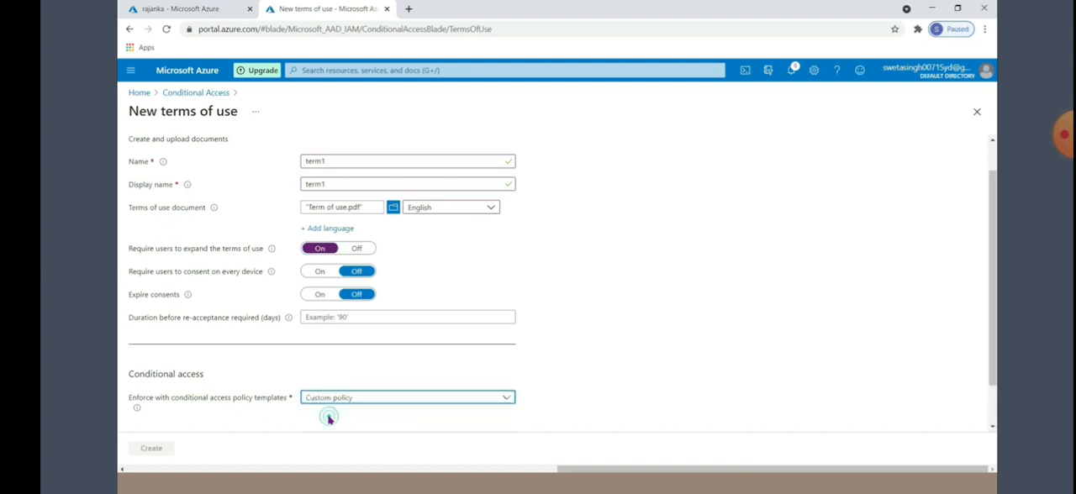
pyautogui.scroll(1, 234, 372)
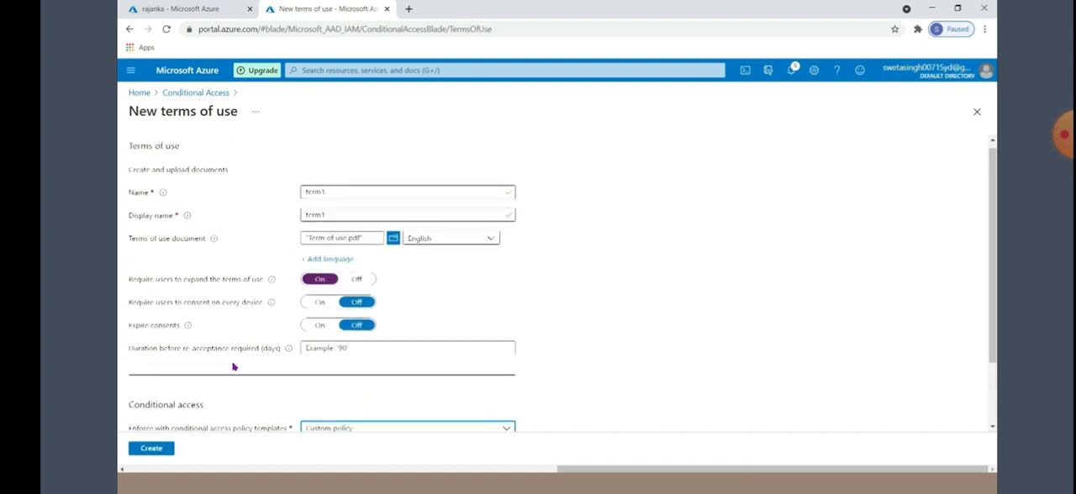
pyautogui.scroll(-1, 220, 359)
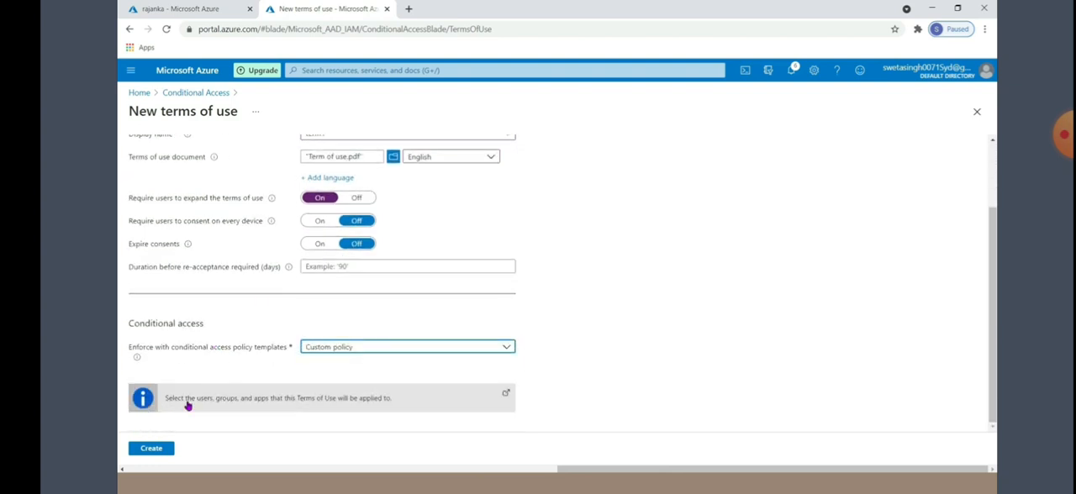
pyautogui.click(152, 450)
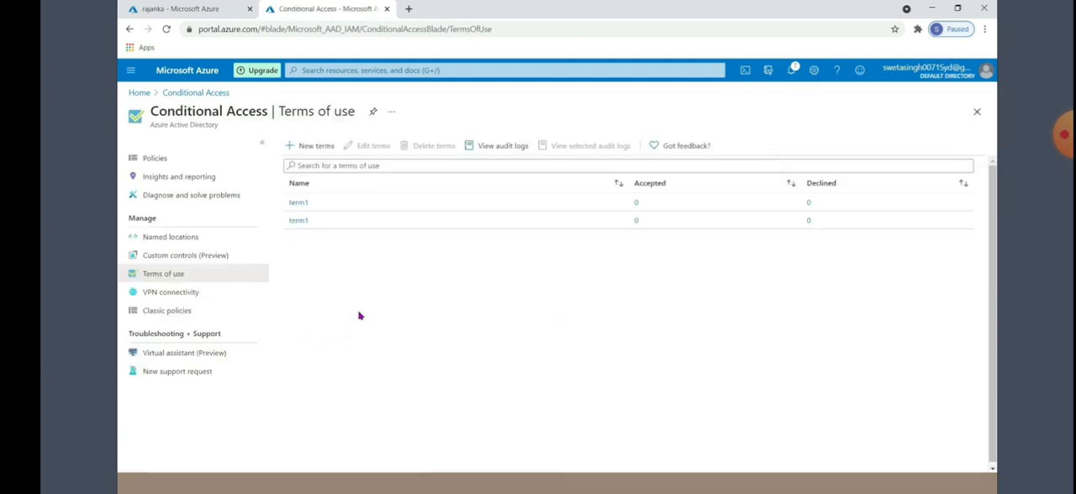
# Return to the Conditional Access policies and start a new policy named Policy2
pyautogui.click(159, 161)
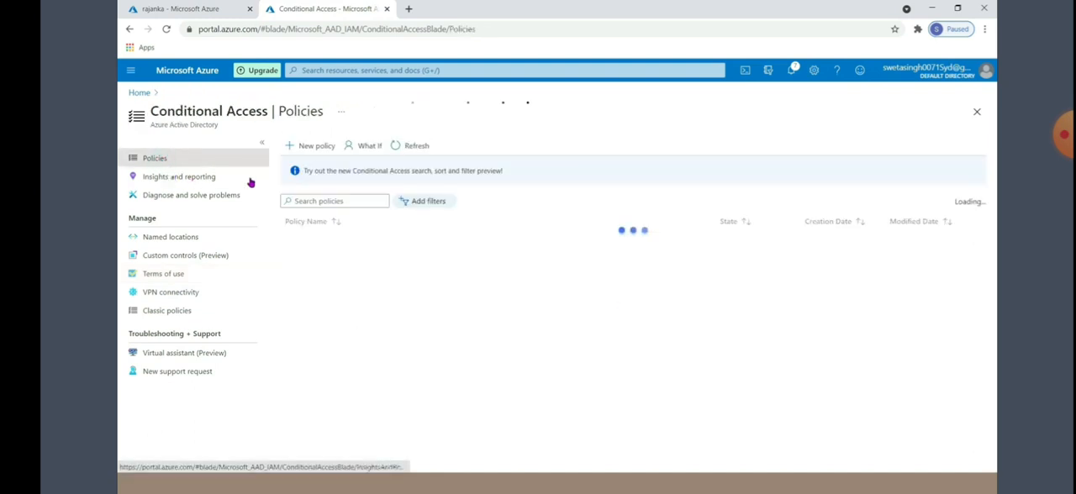
pyautogui.click(311, 152)
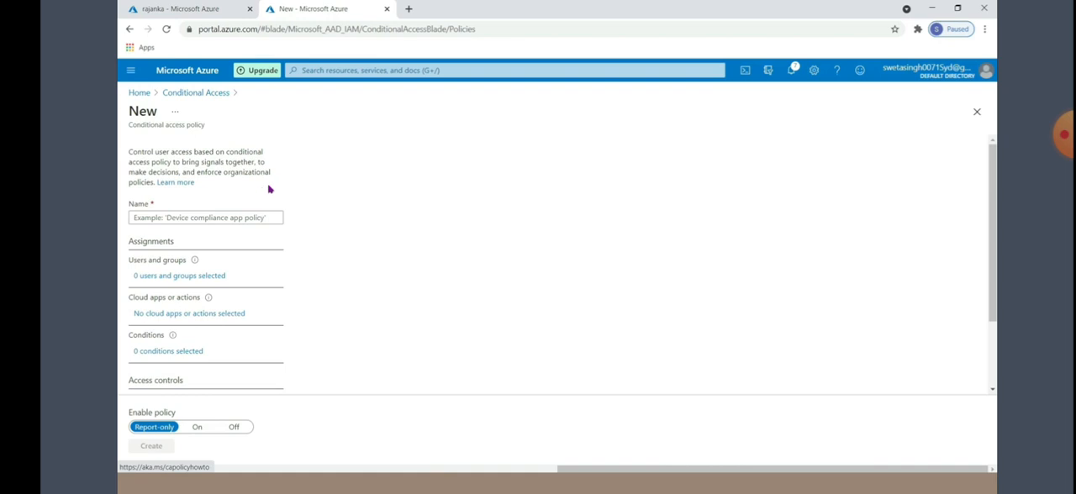
pyautogui.click(164, 219)
pyautogui.write('Policy2')
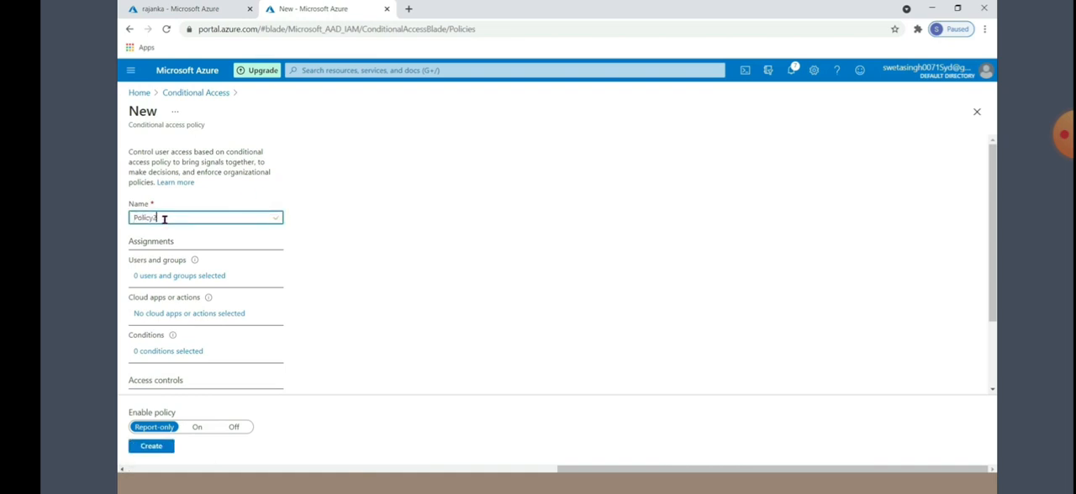
# Limit Policy2 to selected users and groups, including only the test user from the note
pyautogui.click(177, 277)
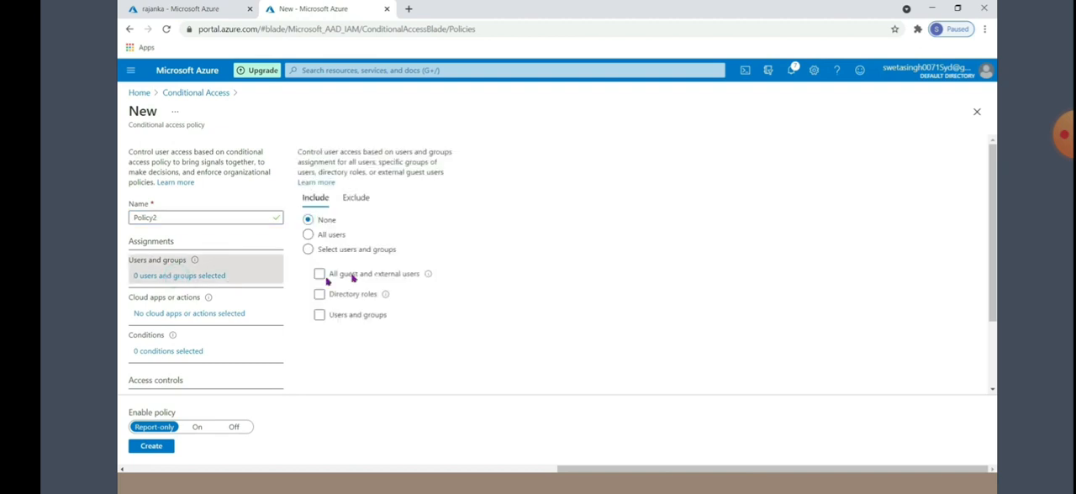
pyautogui.click(308, 249)
pyautogui.click(320, 314)
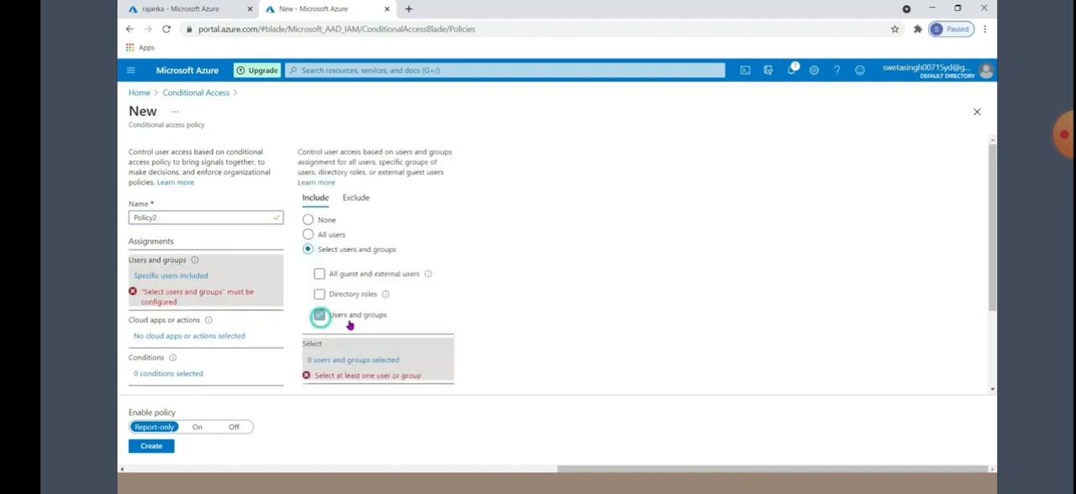
pyautogui.click(727, 168)
pyautogui.click(697, 459)
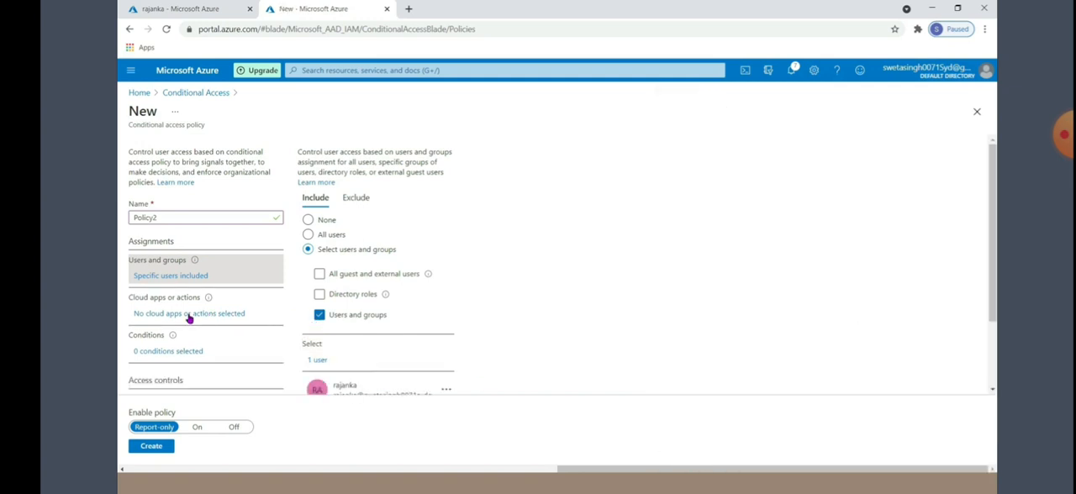
# Apply Policy2 to selected cloud apps, including Office 365
pyautogui.click(189, 315)
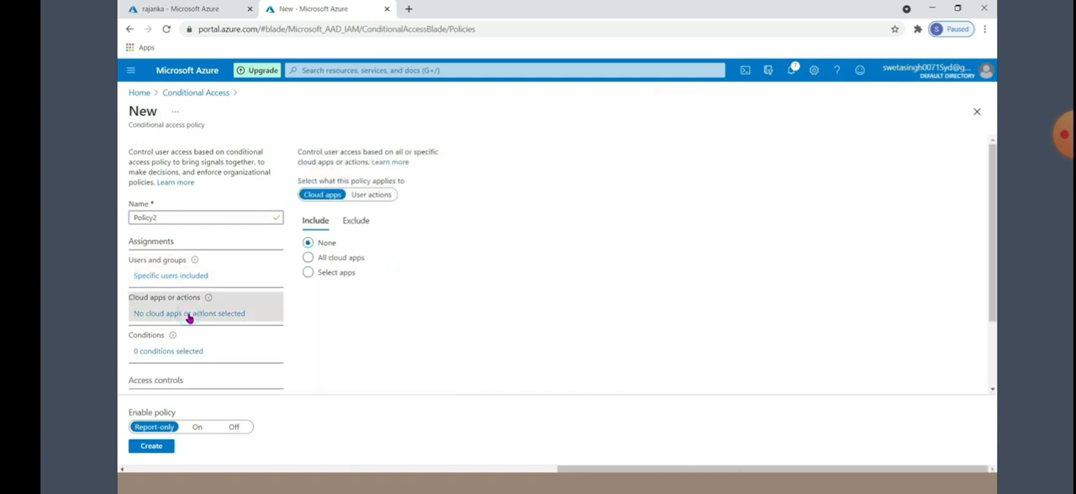
pyautogui.click(309, 274)
pyautogui.click(316, 321)
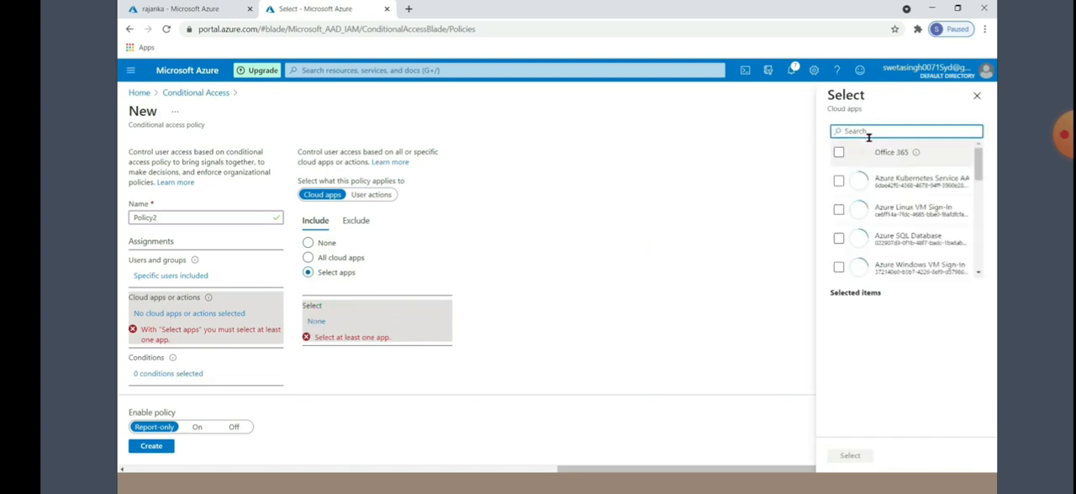
pyautogui.click(839, 152)
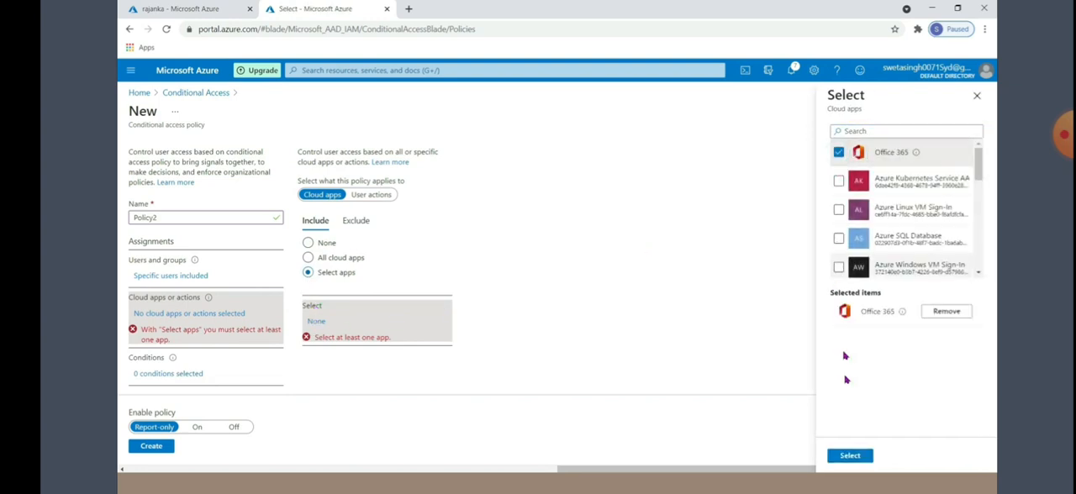
pyautogui.click(850, 456)
# Add a locations condition to Policy2 that includes only the selected location indialocation
pyautogui.scroll(-1, 203, 274)
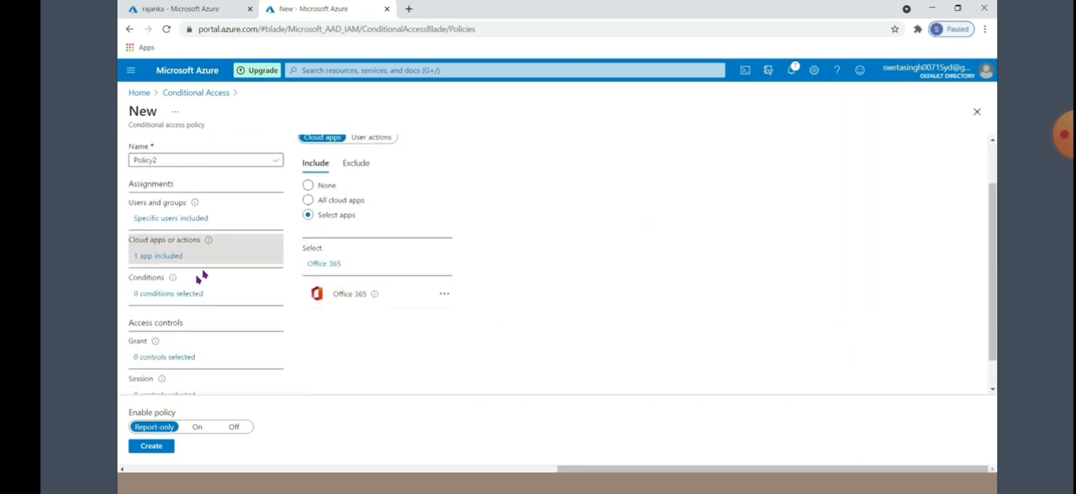
pyautogui.click(161, 295)
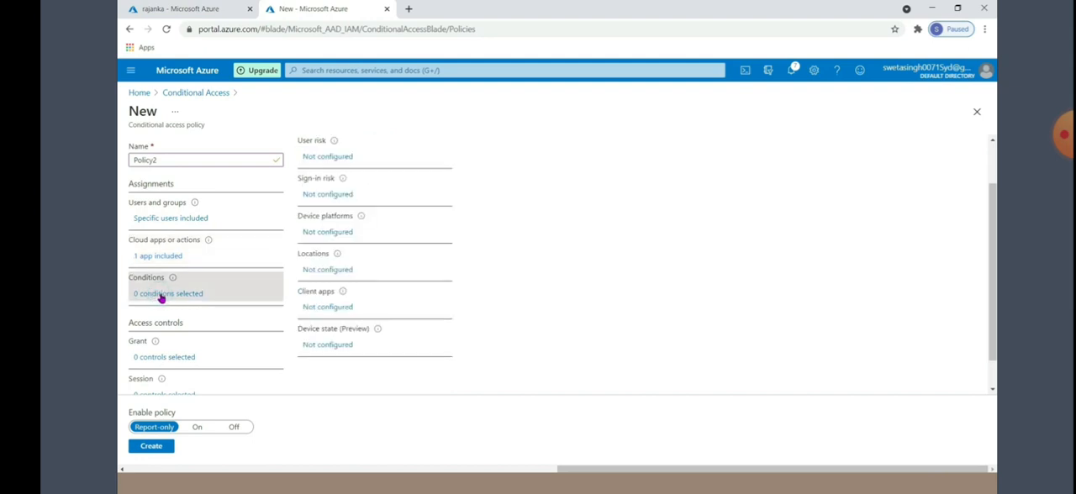
pyautogui.click(313, 272)
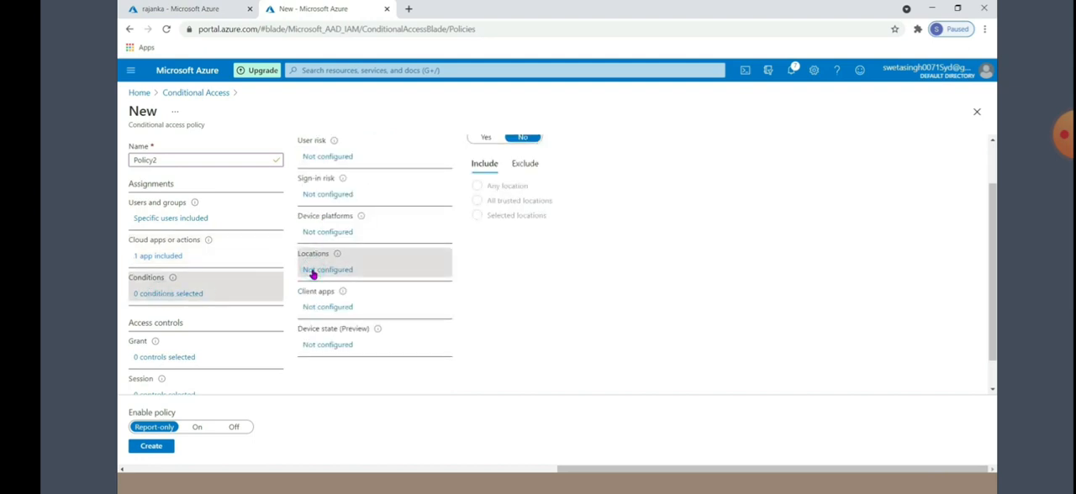
pyautogui.click(486, 137)
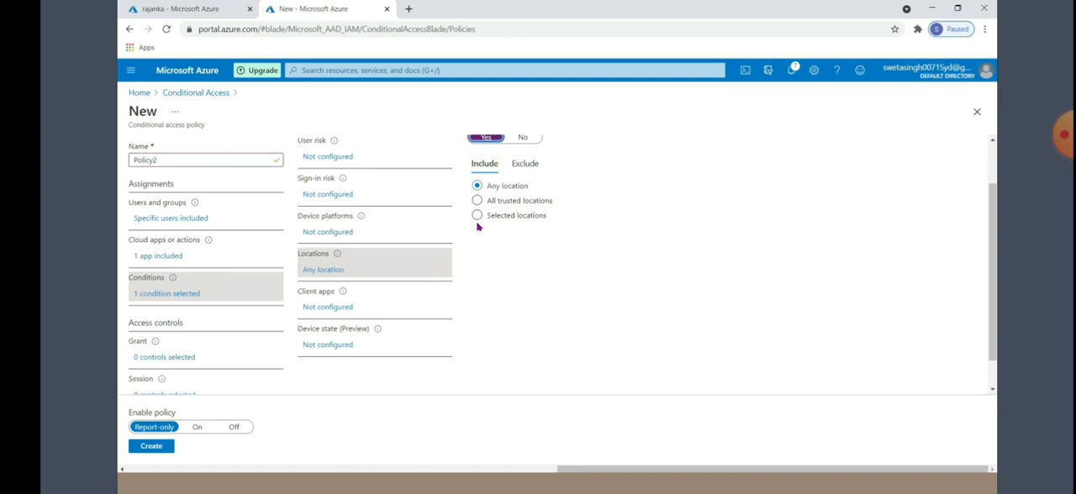
pyautogui.click(477, 216)
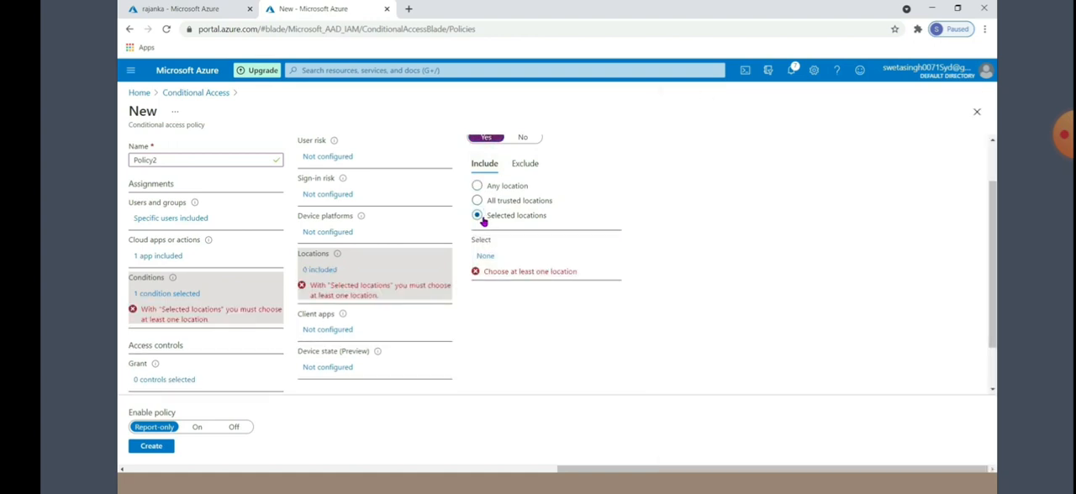
pyautogui.click(485, 255)
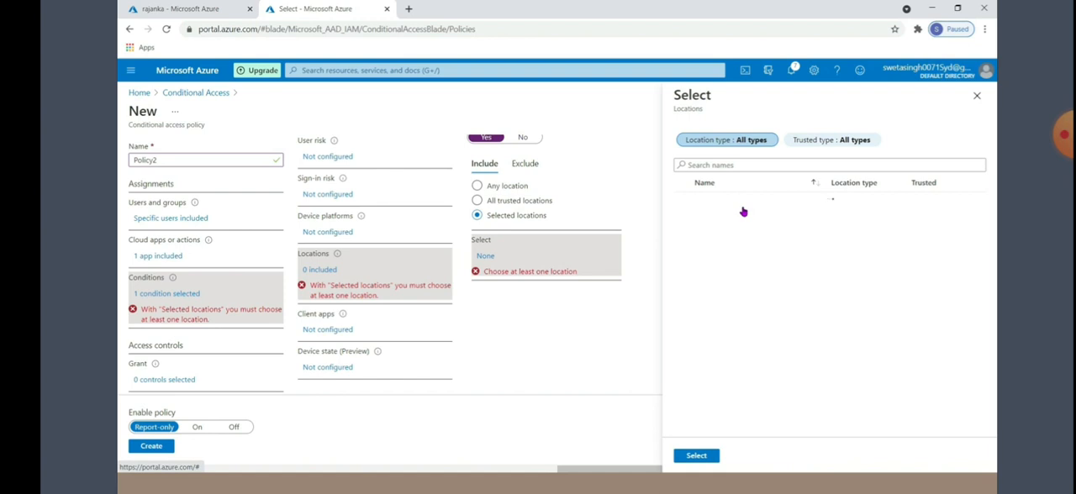
pyautogui.click(683, 220)
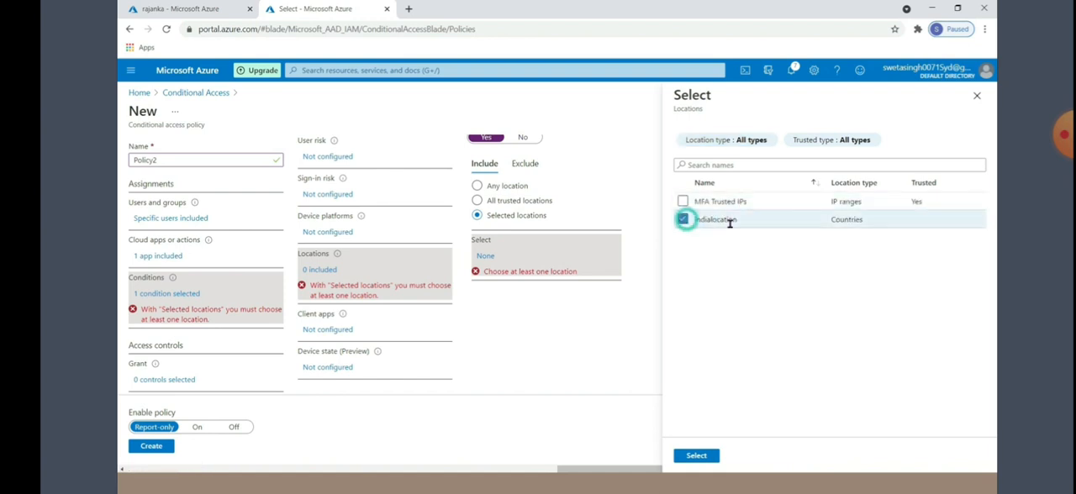
pyautogui.click(696, 455)
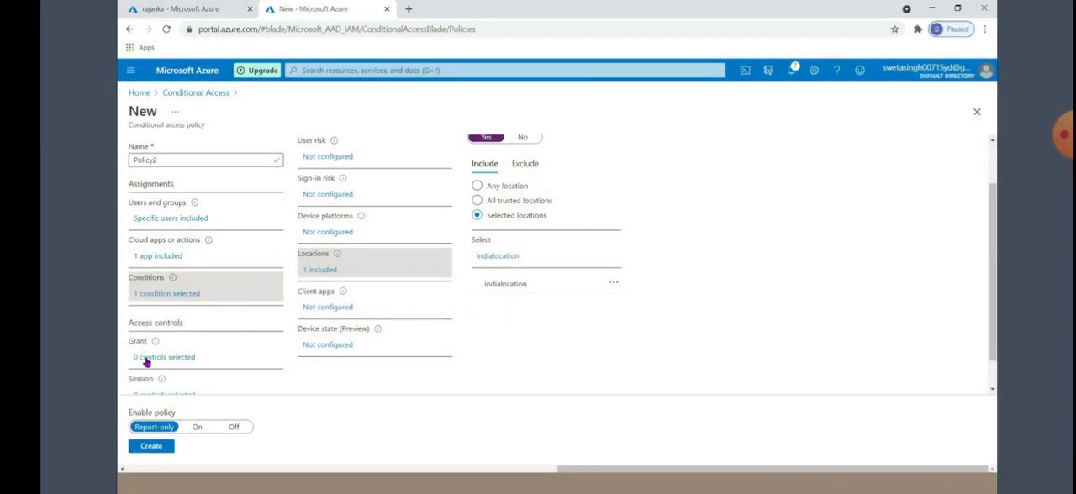
# Grant access requiring multi-factor authentication and both term1 terms of use, and create Policy2 with its state set to On
pyautogui.click(146, 361)
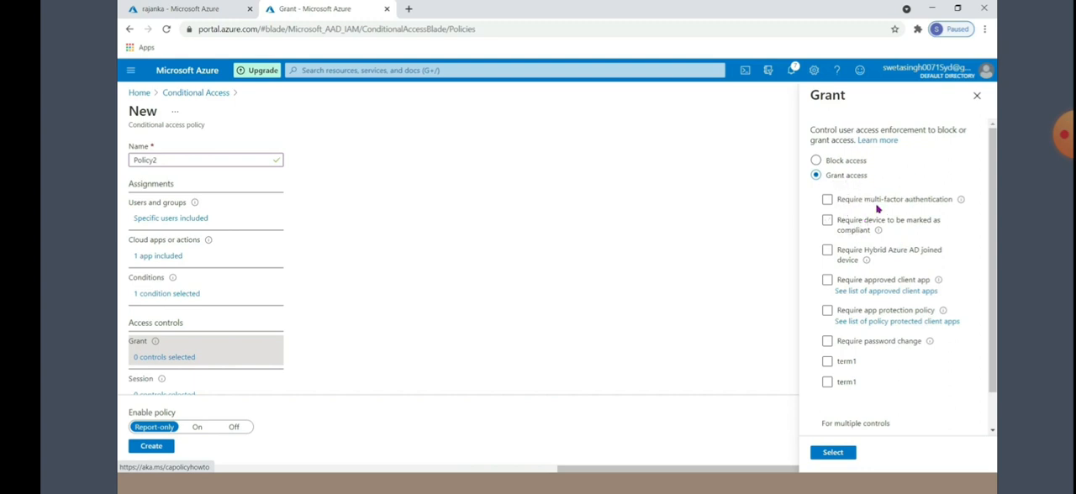
pyautogui.click(827, 201)
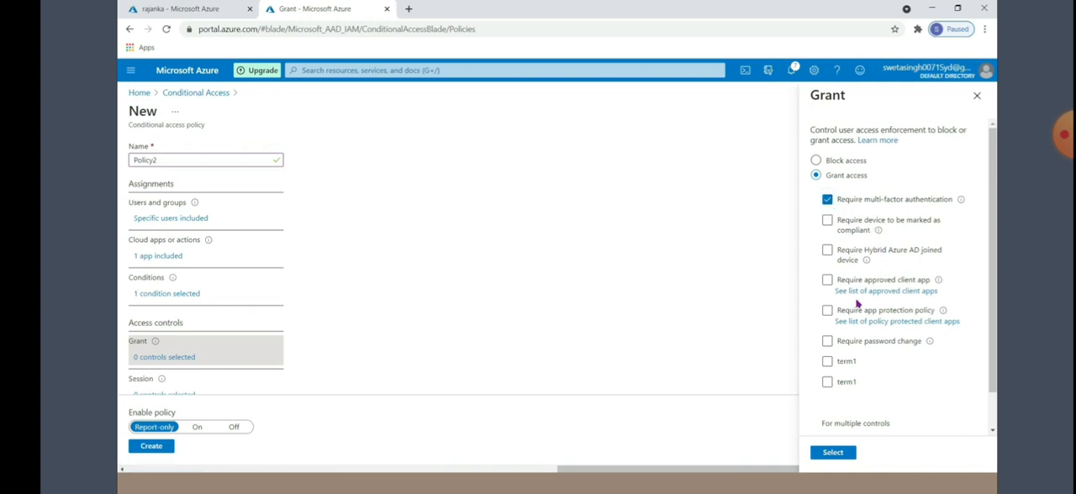
pyautogui.click(827, 363)
pyautogui.click(827, 382)
pyautogui.click(833, 453)
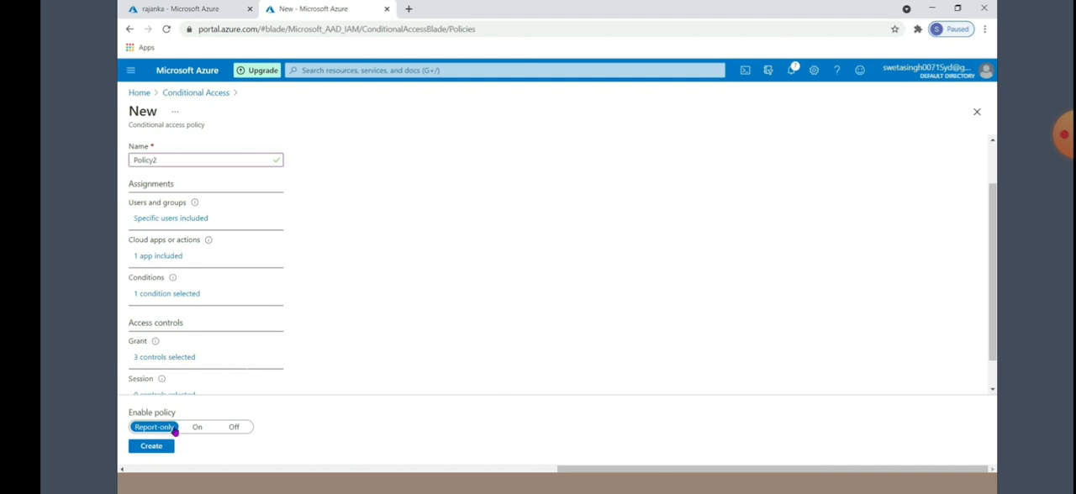
pyautogui.click(195, 428)
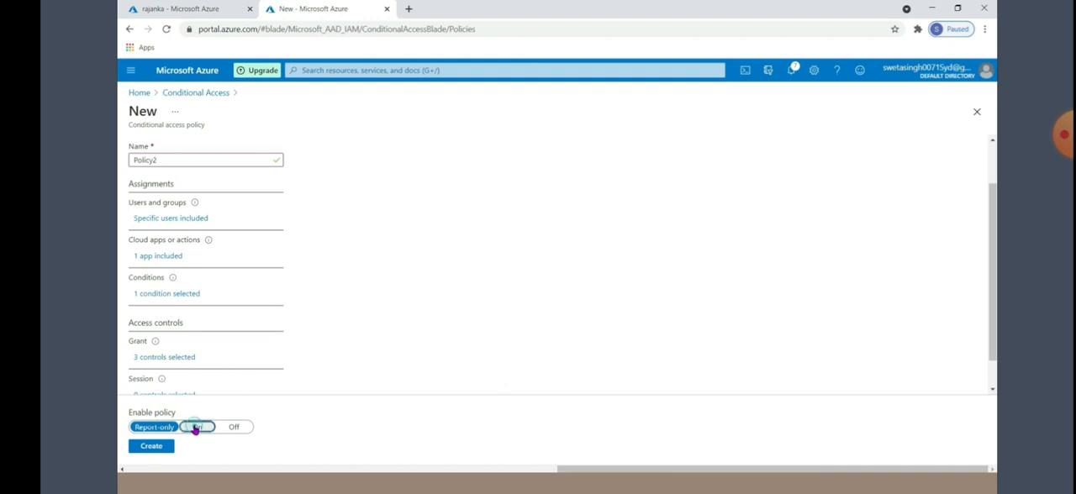
pyautogui.click(151, 446)
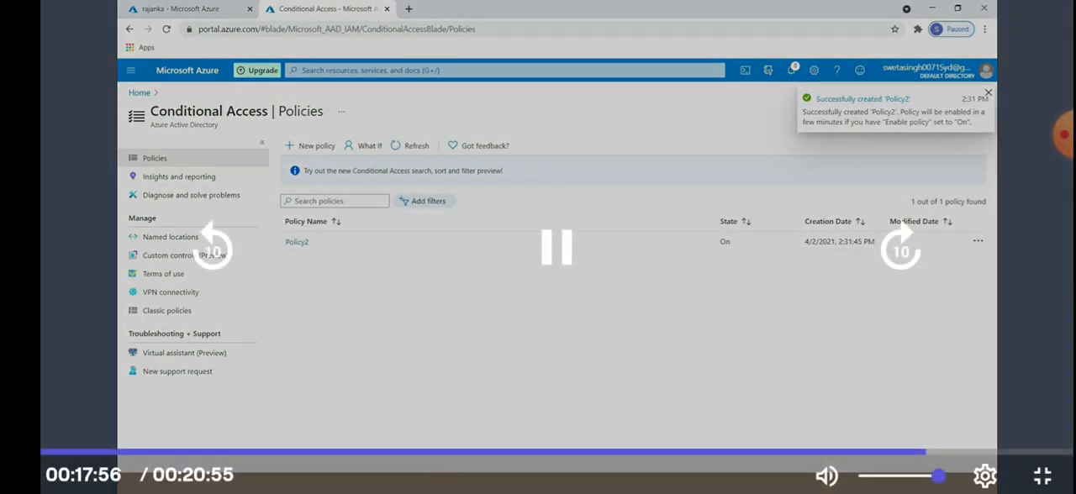
# Return from the incognito sign-in page to the test user's Azure profile and copy the user's principal name
pyautogui.moveTo(412, 483)
pyautogui.click(450, 443)
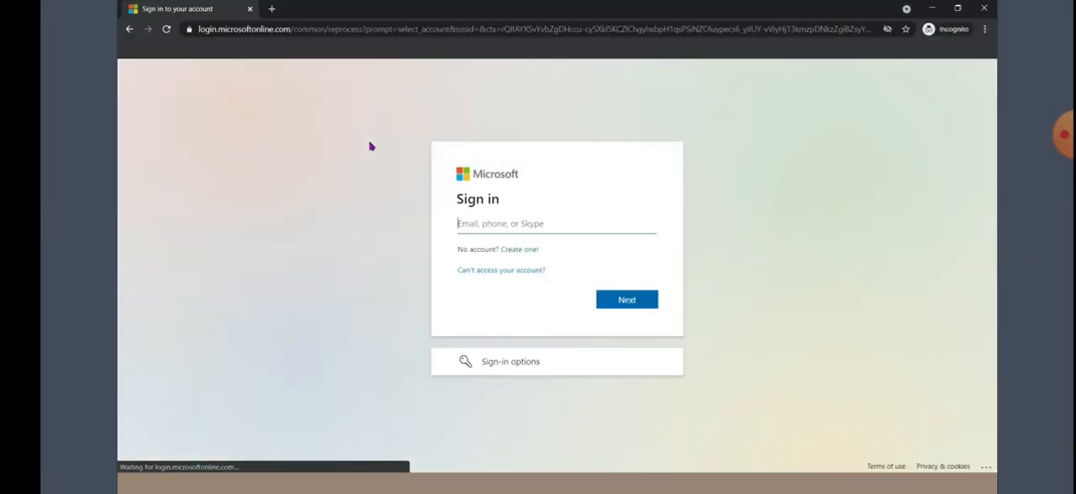
pyautogui.click(931, 7)
pyautogui.click(182, 9)
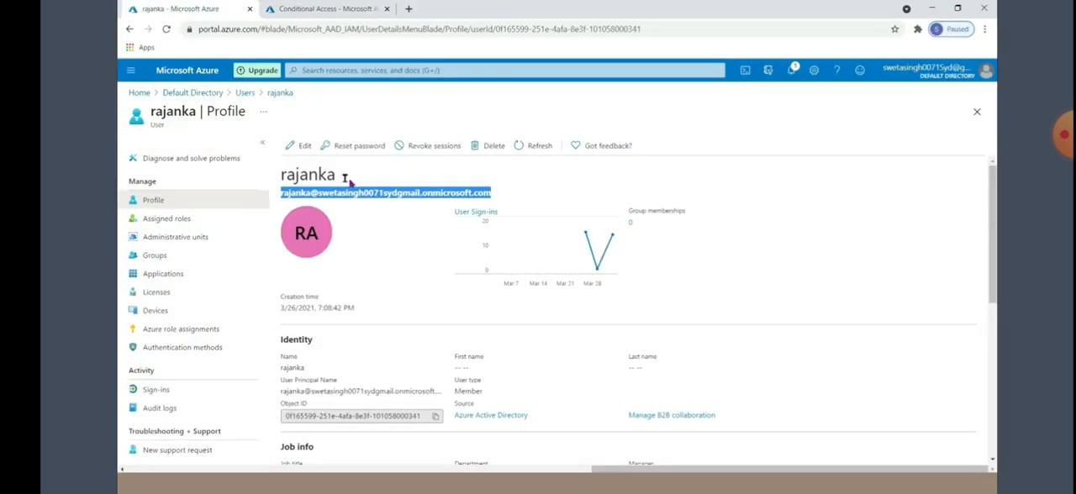
pyautogui.rightClick(365, 195)
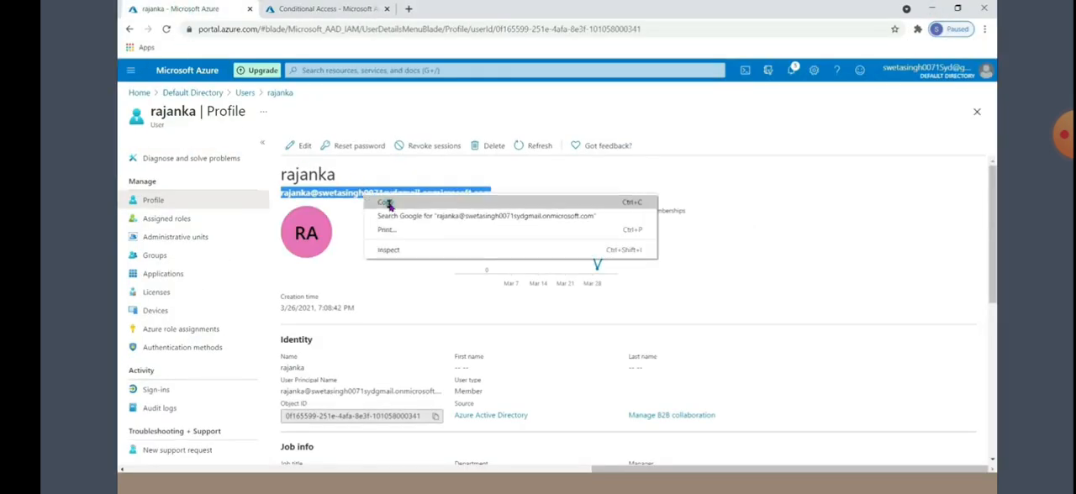
pyautogui.click(387, 203)
# Sign in to Microsoft in the incognito window with the copied username and the account password
pyautogui.click(480, 444)
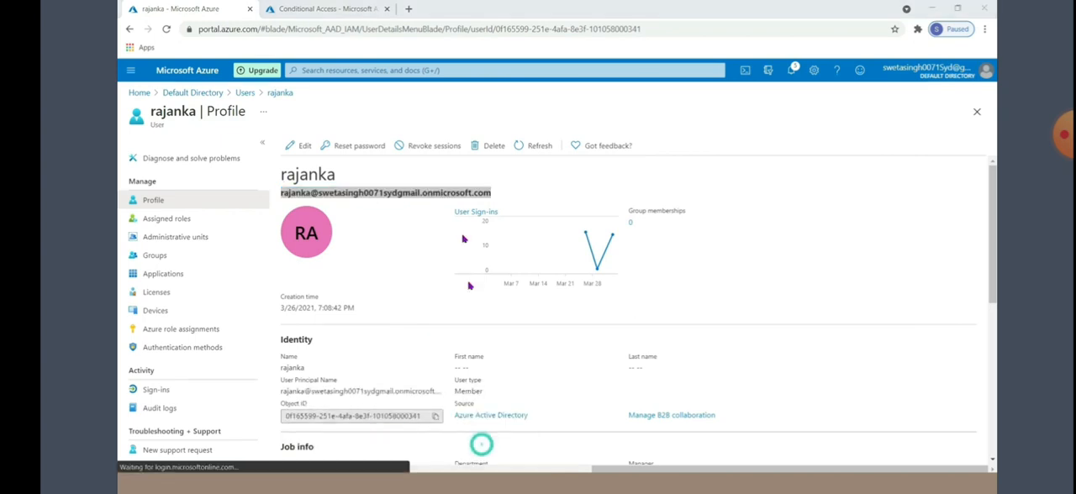
pyautogui.click(466, 225)
pyautogui.hotkey('ctrl', 'v')
pyautogui.click(660, 223)
pyautogui.click(638, 308)
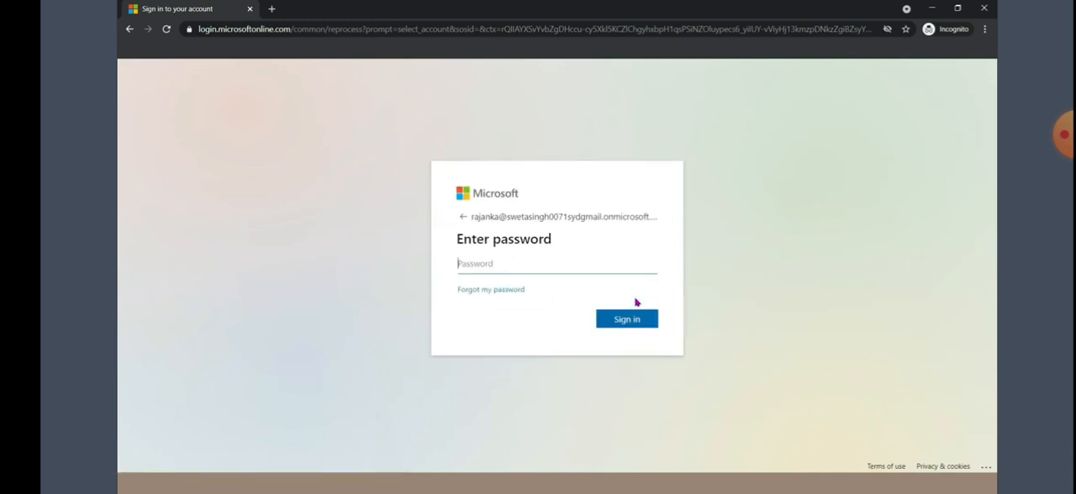
pyautogui.write('•')
pyautogui.click(620, 327)
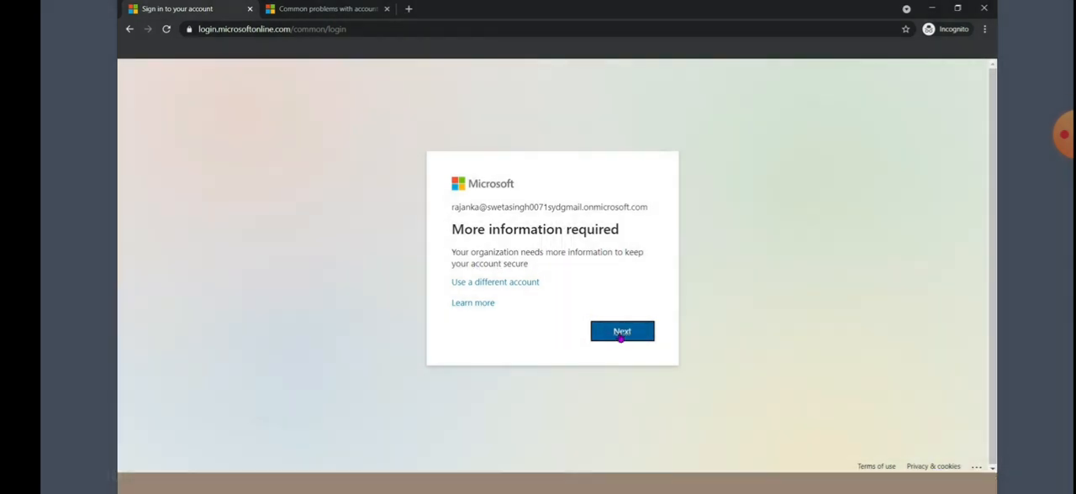
# Register Microsoft Authenticator for the account by scanning the QR code and approving the test notification
pyautogui.click(621, 332)
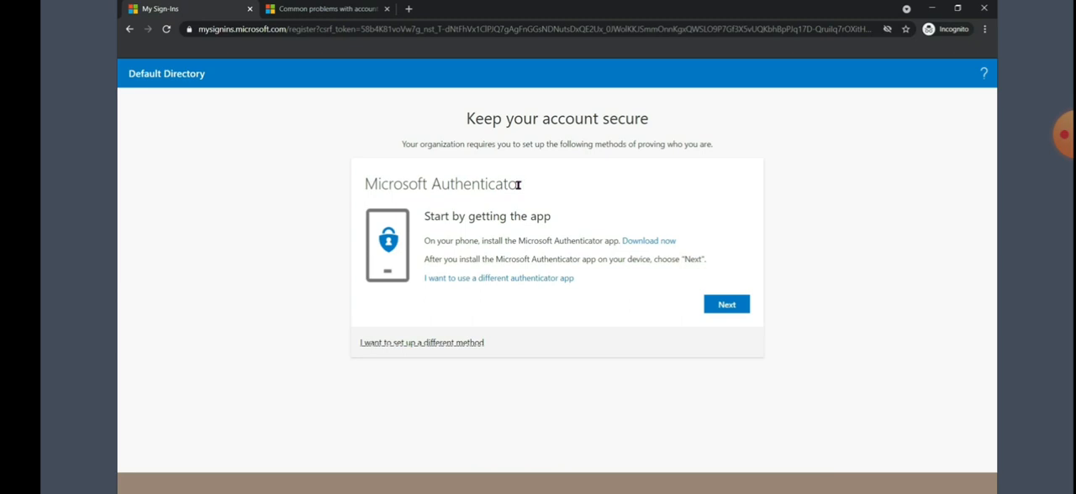
pyautogui.click(728, 308)
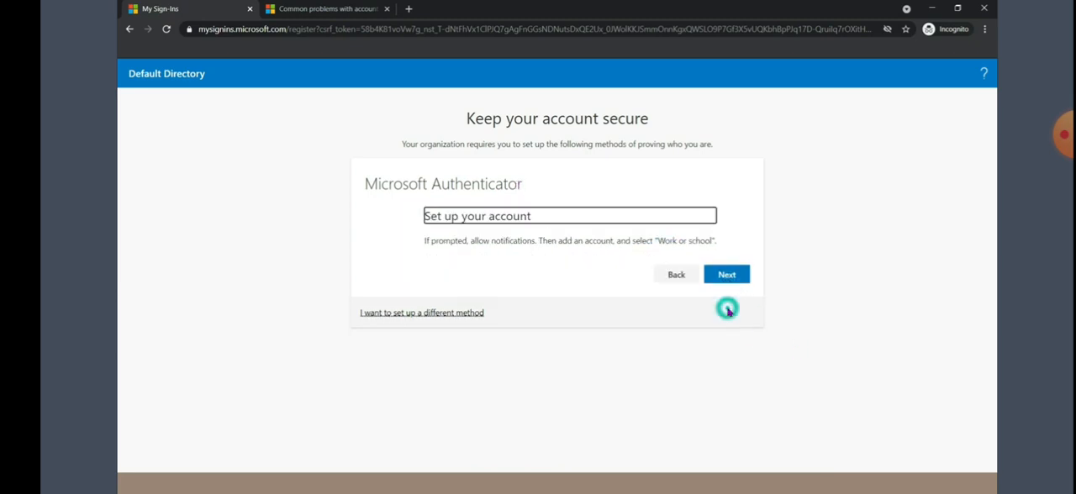
pyautogui.click(724, 308)
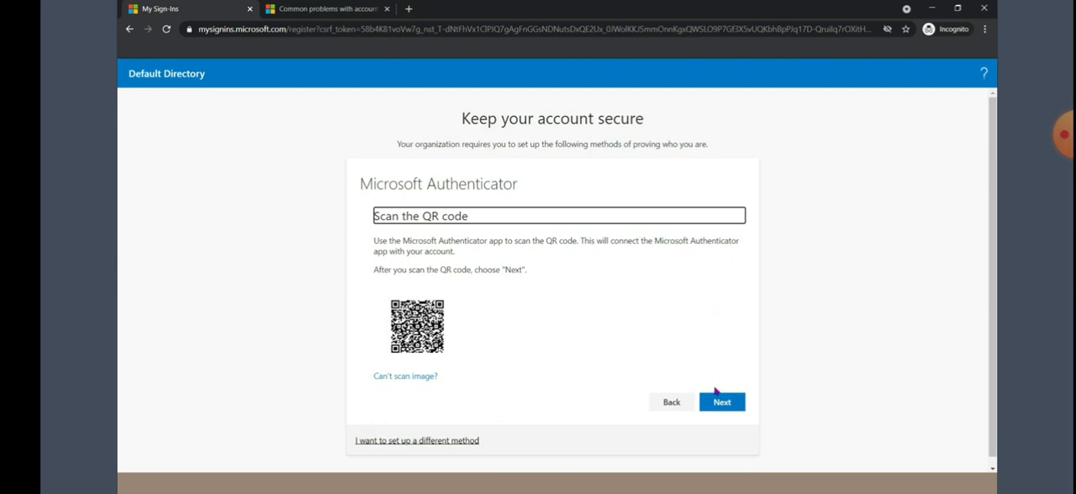
pyautogui.click(714, 403)
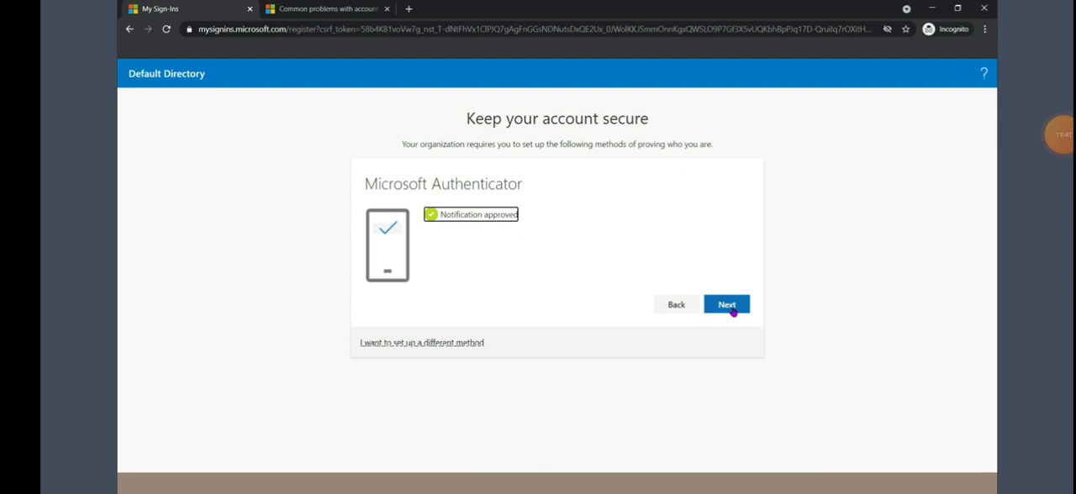
pyautogui.click(731, 307)
pyautogui.click(728, 292)
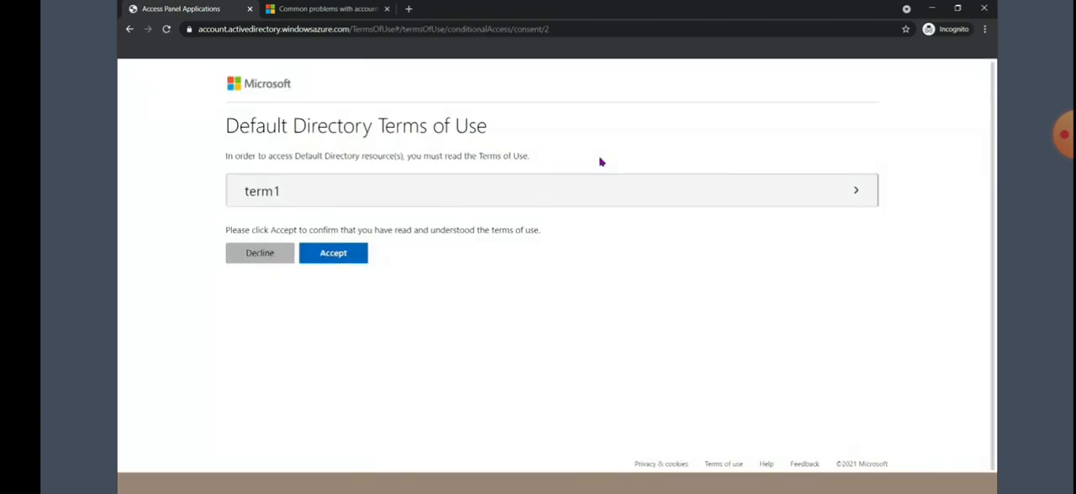
# Expand, read and accept the term1 terms of use, and choose to stay signed in
pyautogui.click(854, 194)
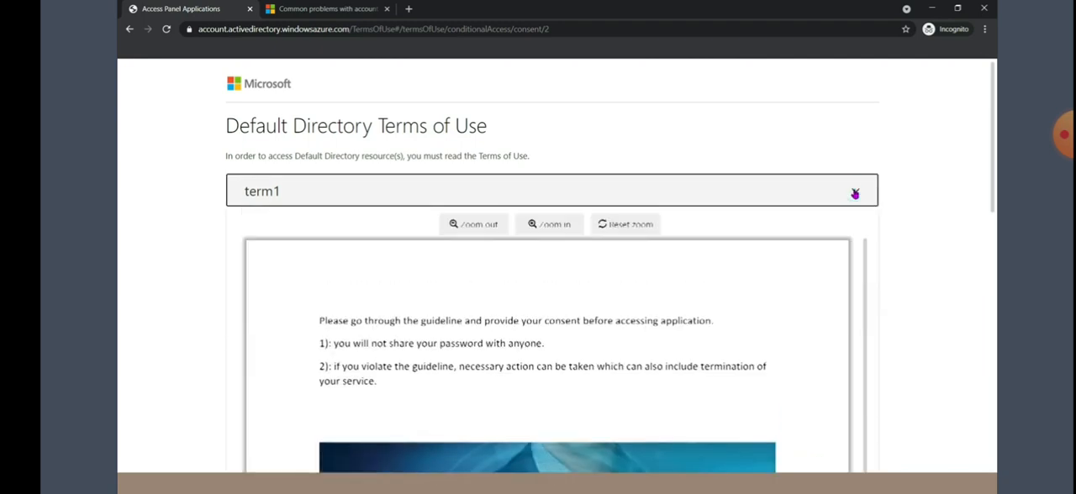
pyautogui.scroll(-1, 627, 294)
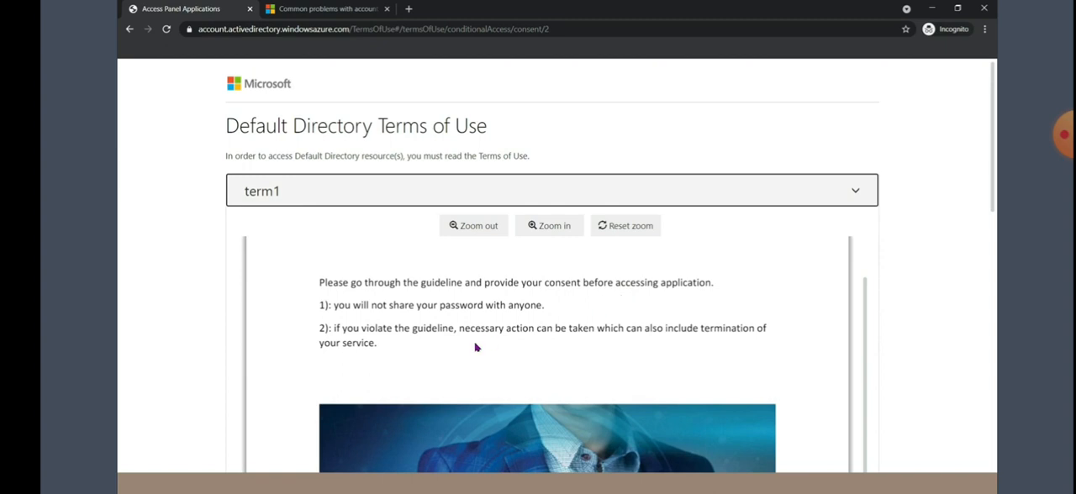
pyautogui.scroll(-3, 476, 348)
pyautogui.scroll(-3, 476, 348)
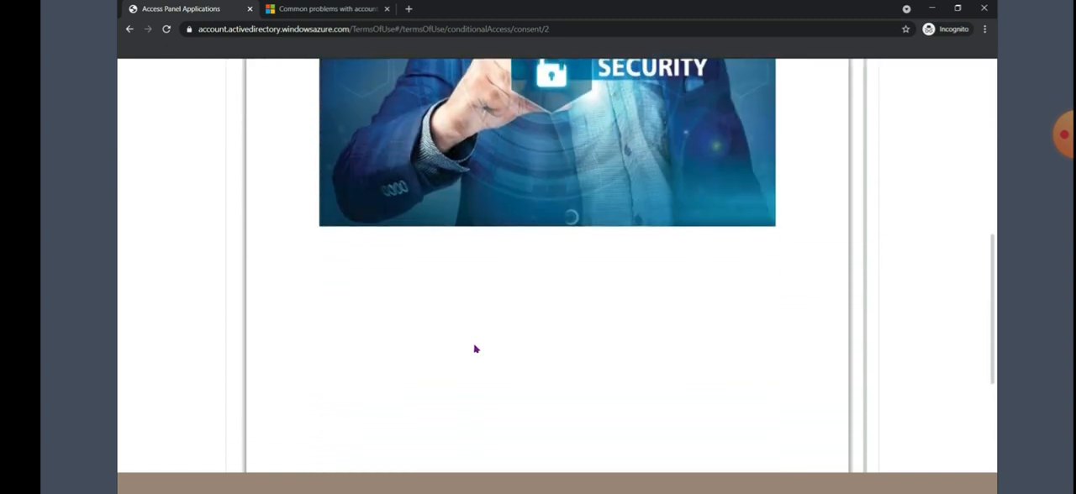
pyautogui.scroll(4, 476, 348)
pyautogui.scroll(1, 476, 348)
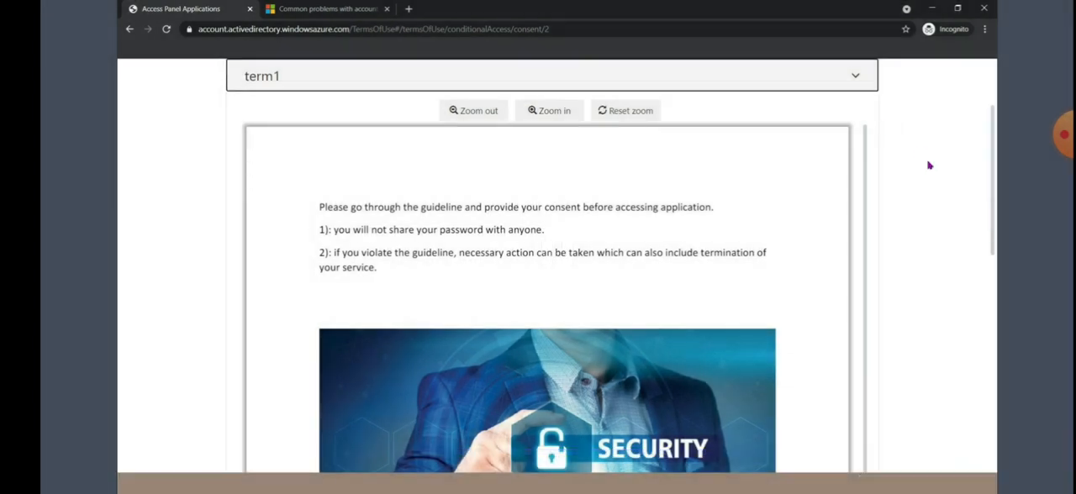
pyautogui.moveTo(993, 162); pyautogui.dragTo(981, 395)
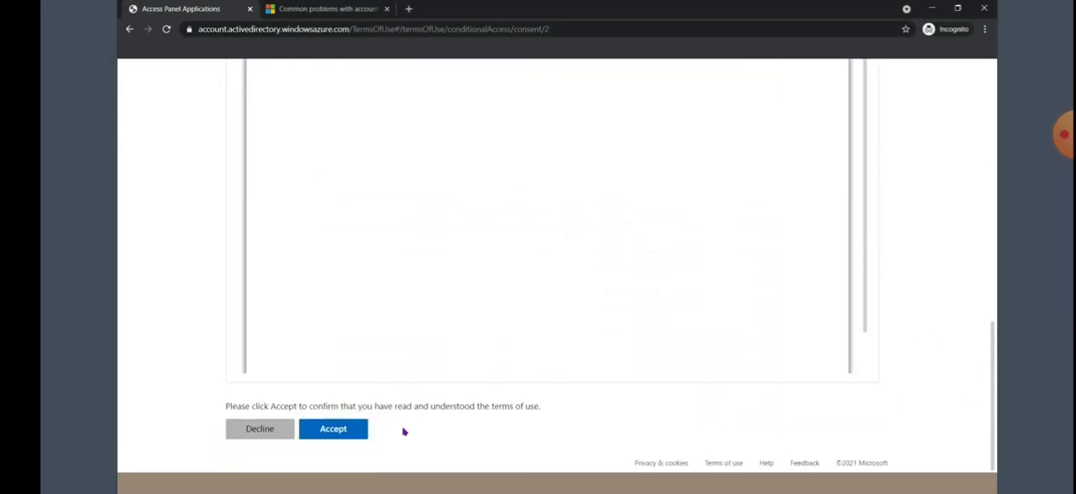
pyautogui.click(336, 432)
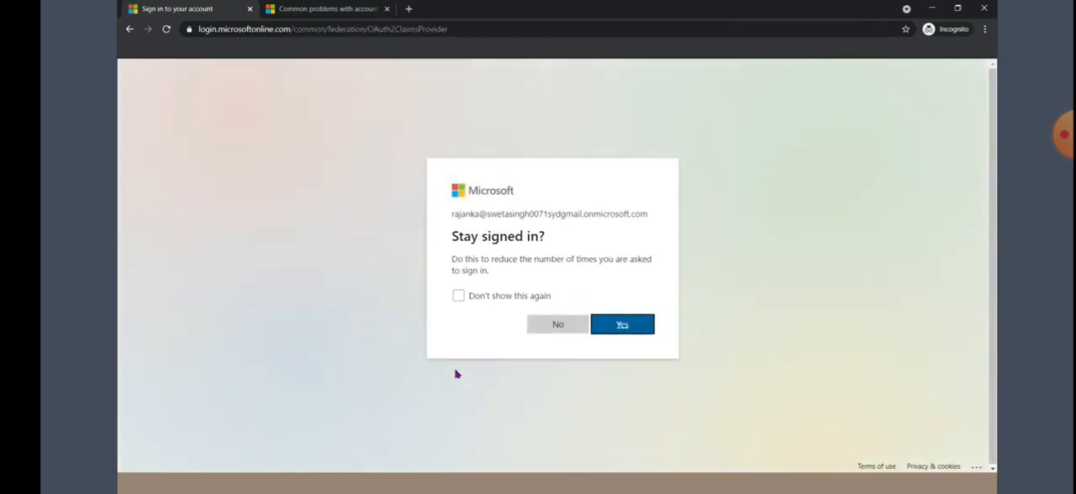
pyautogui.click(622, 324)
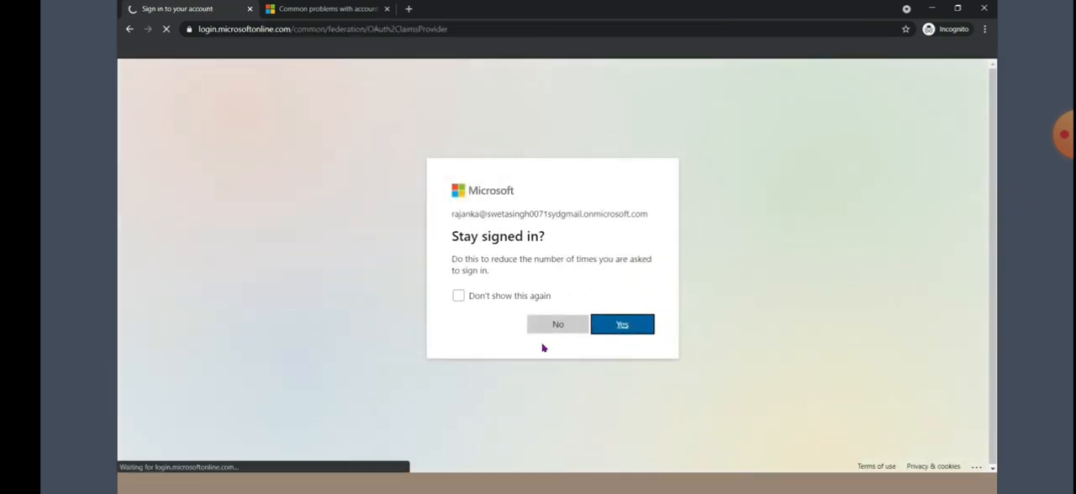